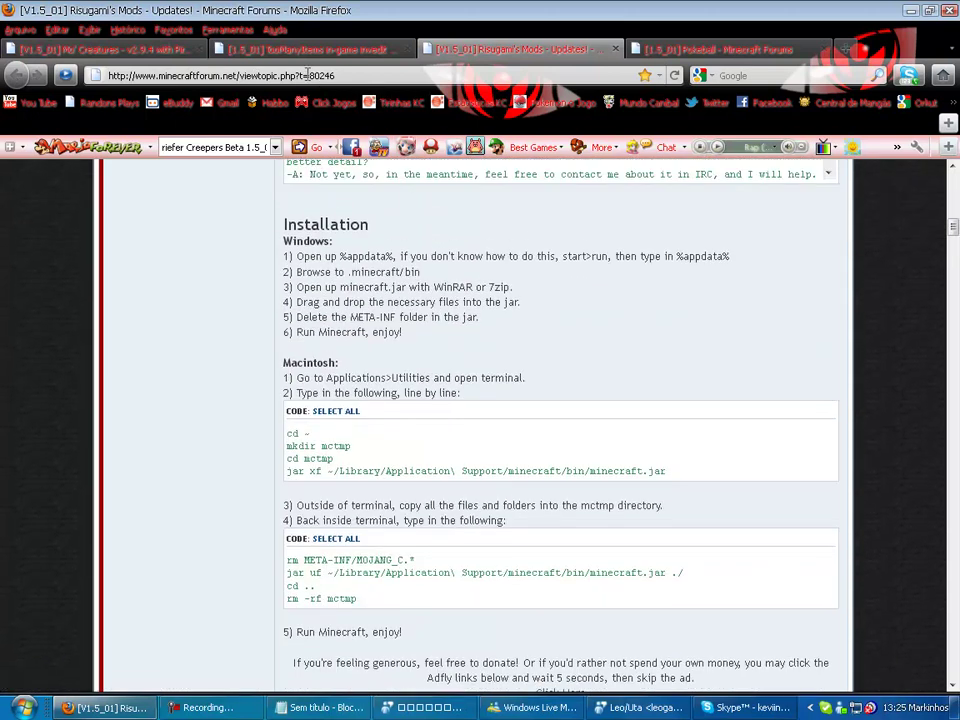
Review the Mo' Creatures, TooManyItems and Pokeball forum pages for their download links and installation instructions
left_click(233, 46)
scroll(637, 481, "down", 5)
scroll(637, 481, "down", 15)
left_click(120, 49)
left_click(225, 55)
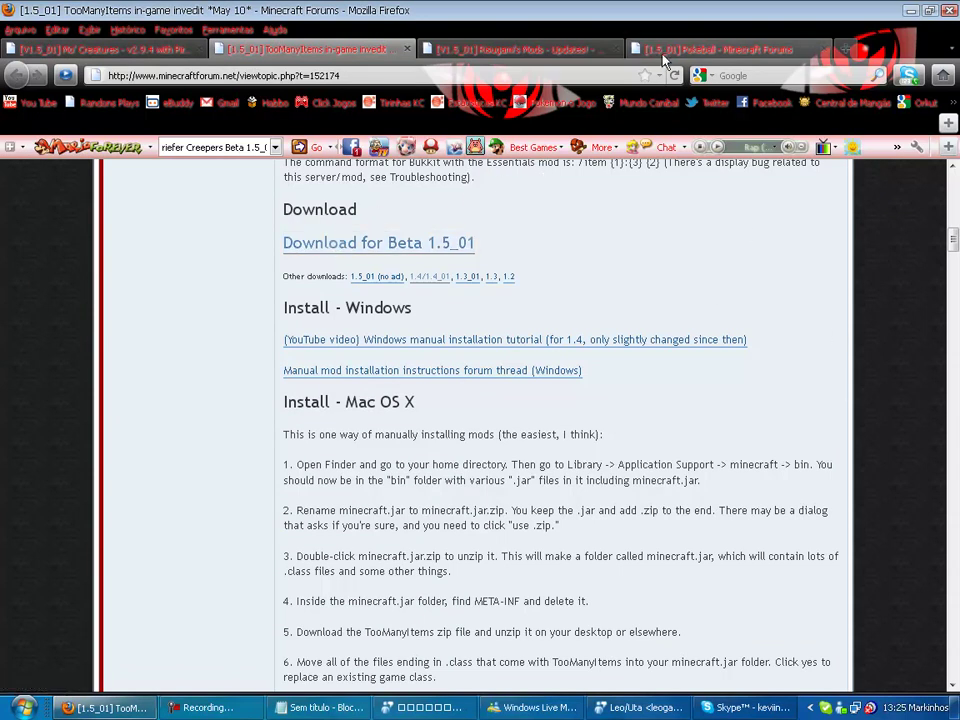
left_click(700, 49)
scroll(617, 212, "down", 4)
scroll(617, 212, "up", 8)
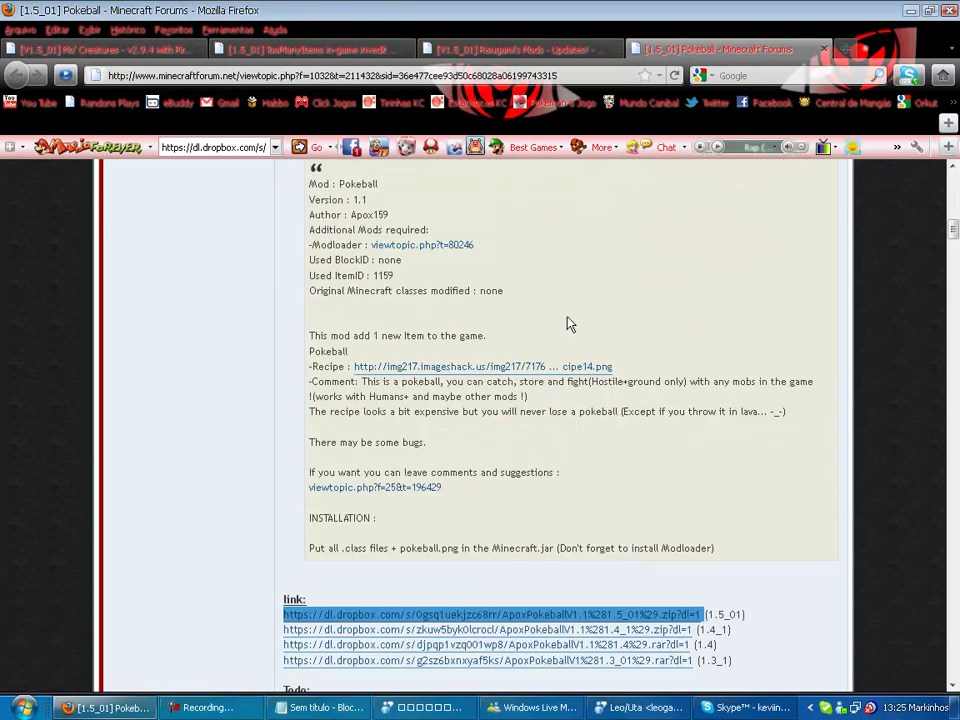
Open the browser's download list, look through the downloaded mod archives, and return to the Pokeball page
left_click(226, 29)
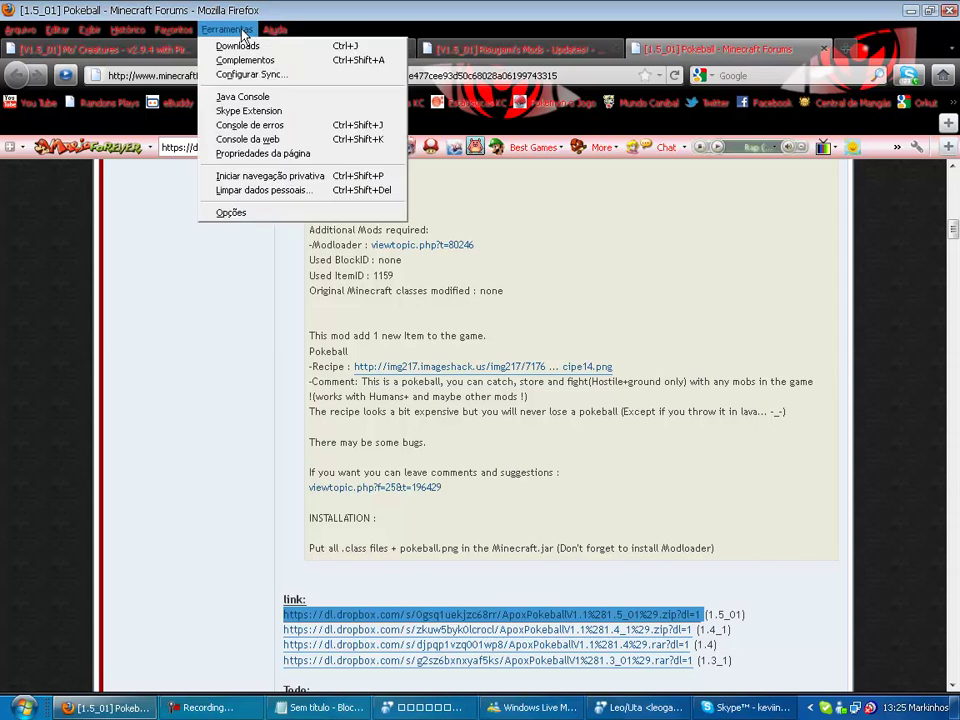
left_click(262, 50)
scroll(744, 315, "down", 2)
scroll(740, 312, "up", 2)
left_click(720, 288)
left_click(673, 248)
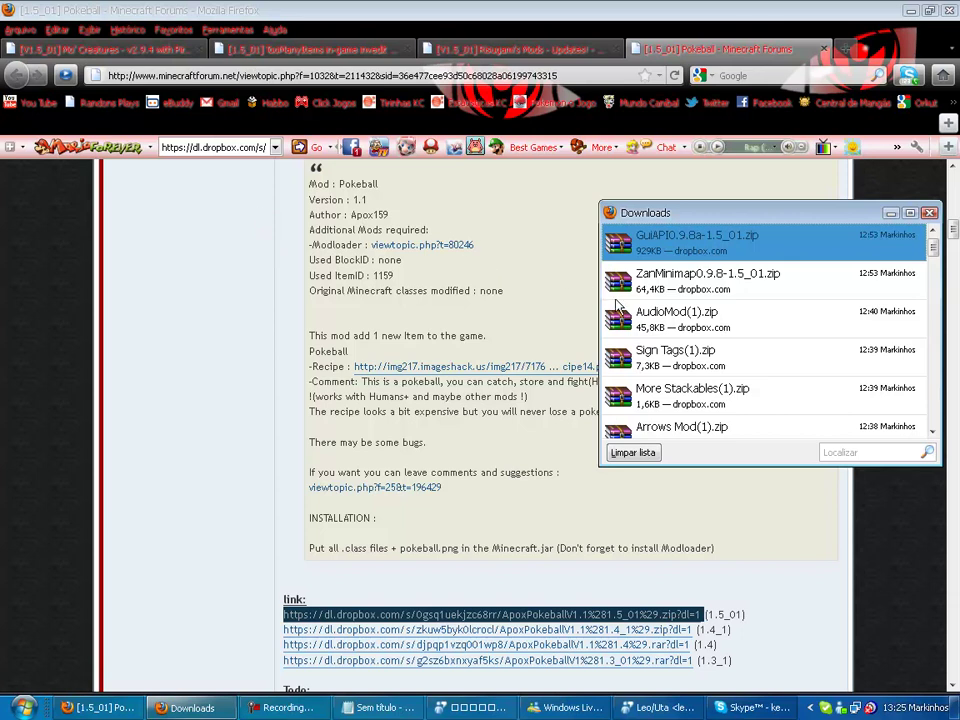
left_click(658, 358)
left_click(685, 325)
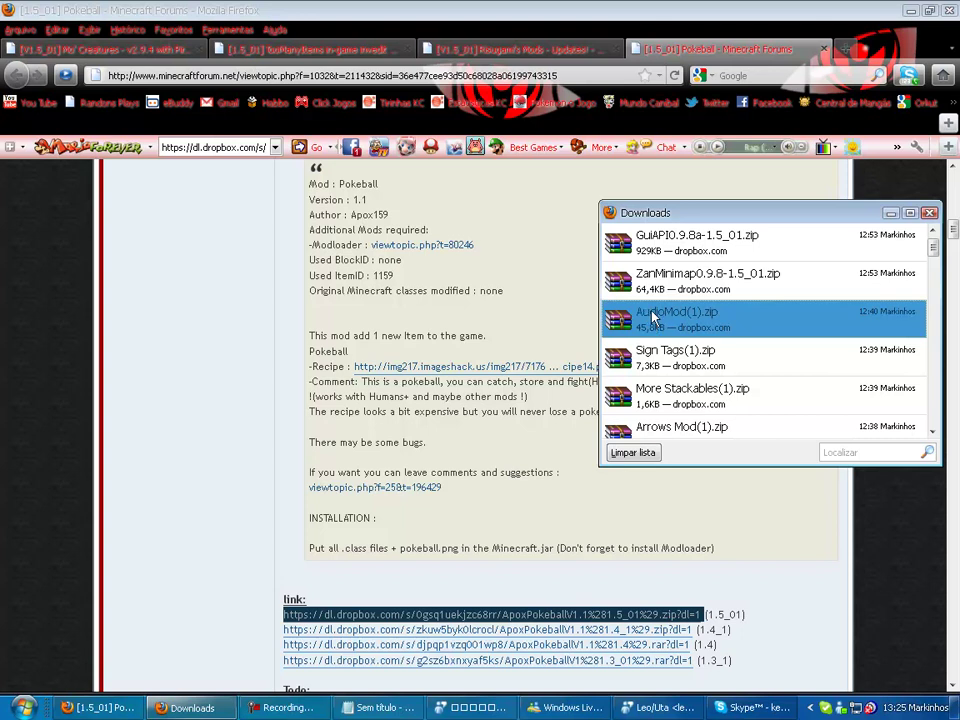
scroll(688, 380, "down", 2)
scroll(705, 390, "up", 1)
scroll(705, 392, "down", 1)
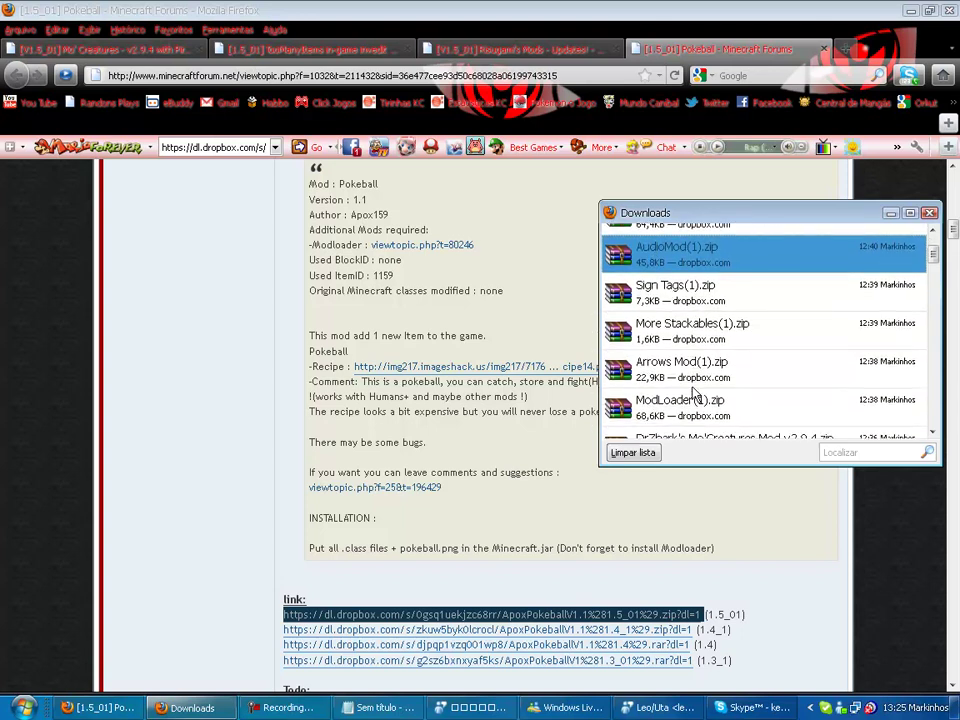
scroll(707, 300, "up", 2)
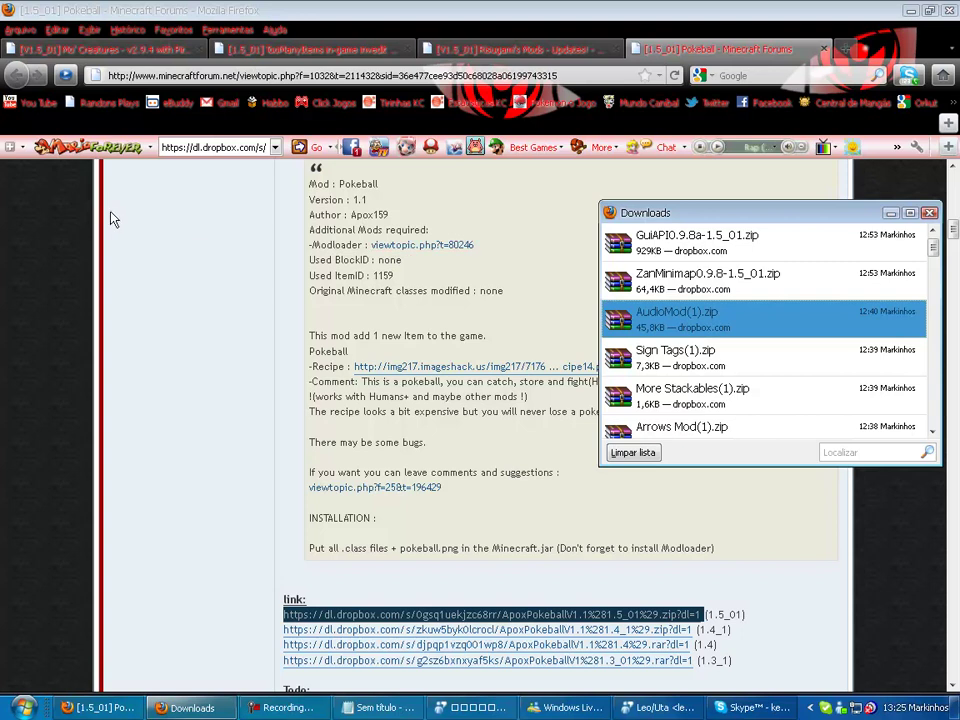
left_click(82, 158)
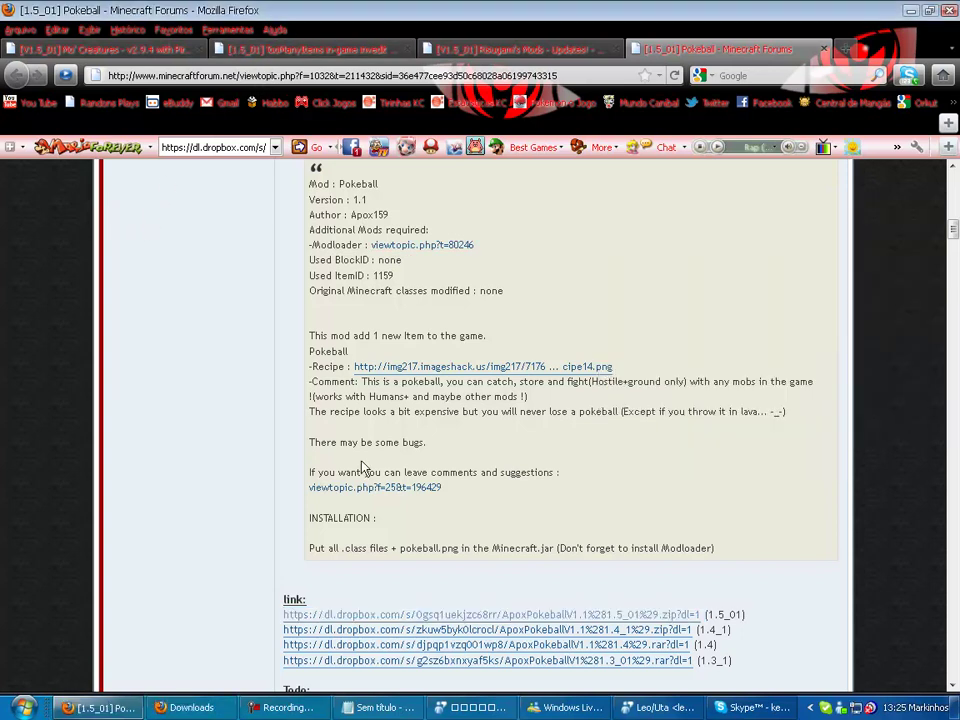
Open the application data folder through the Run dialog with %appdata% and go to .minecraft\bin
left_click(20, 707)
left_click(260, 364)
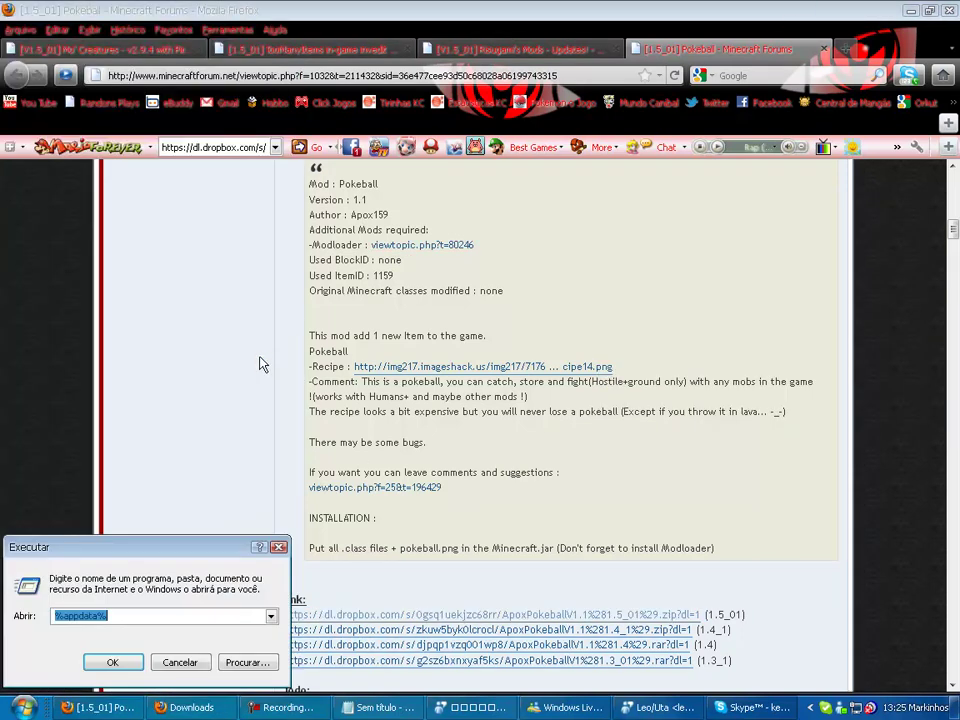
left_click(83, 625)
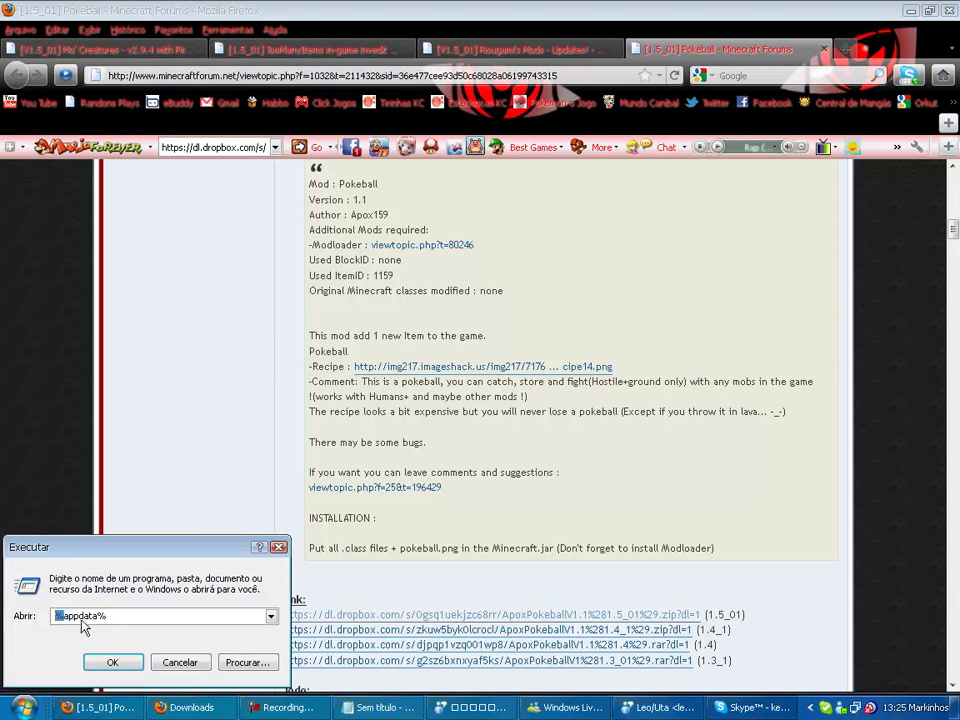
left_click(115, 615)
left_click(139, 657)
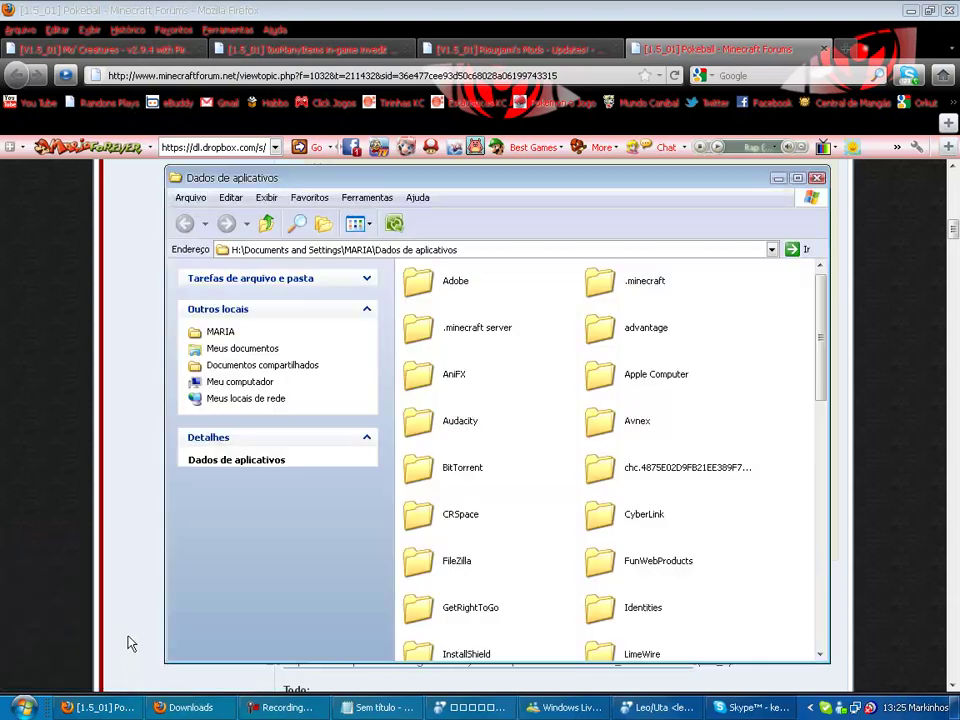
double_click(593, 300)
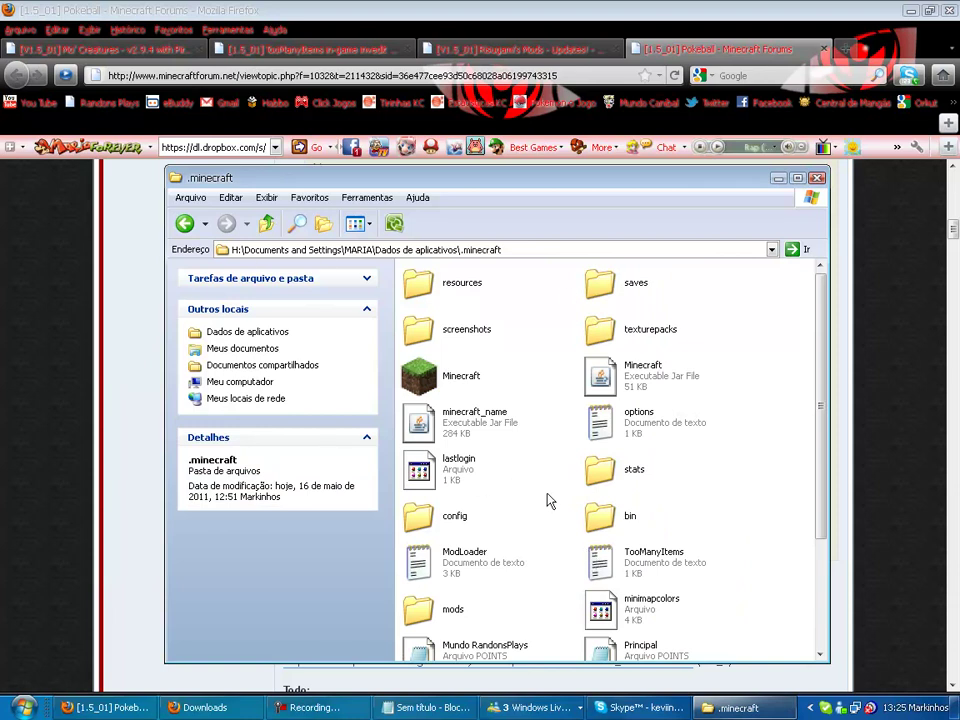
double_click(603, 512)
Open the minecraft jar file from the bin folder with WinRAR archiver and dismiss the licence reminder
left_click(628, 386)
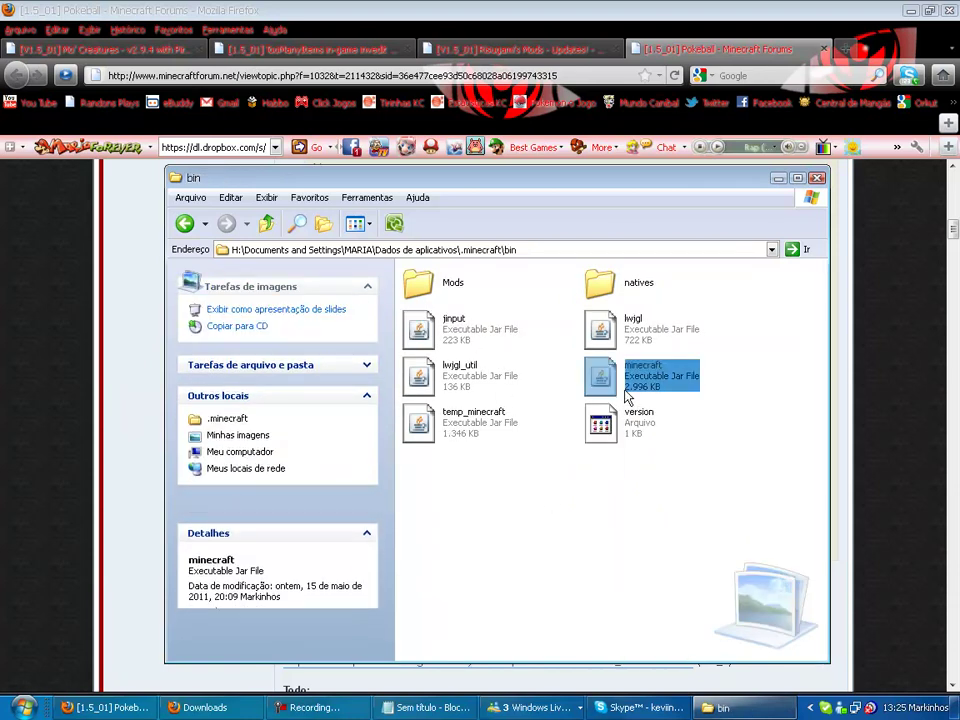
right_click(626, 390)
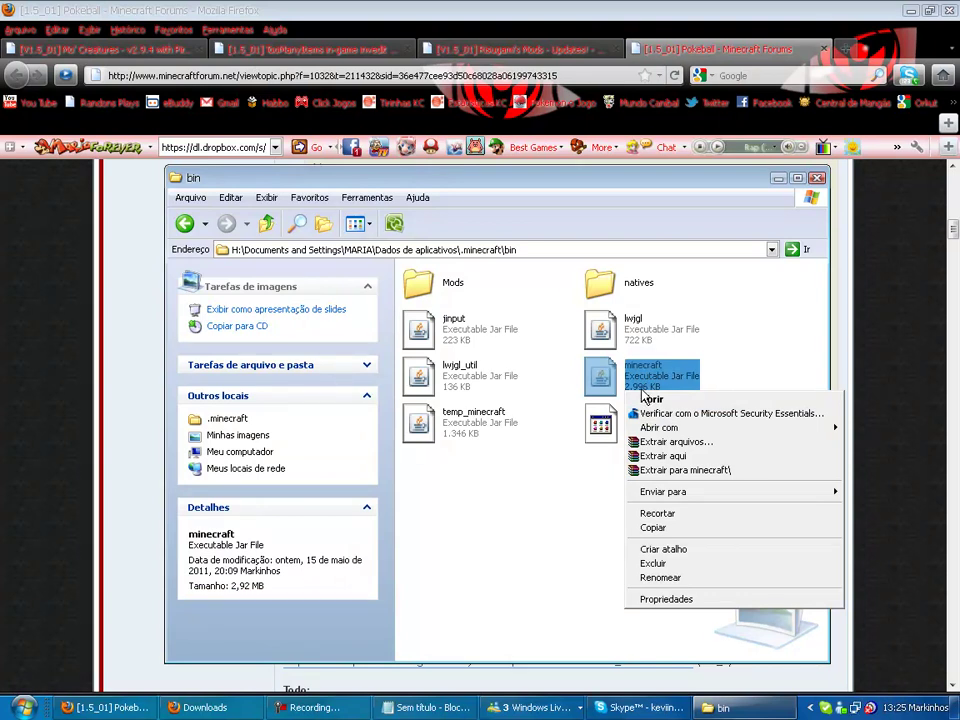
mouse_move(680, 430)
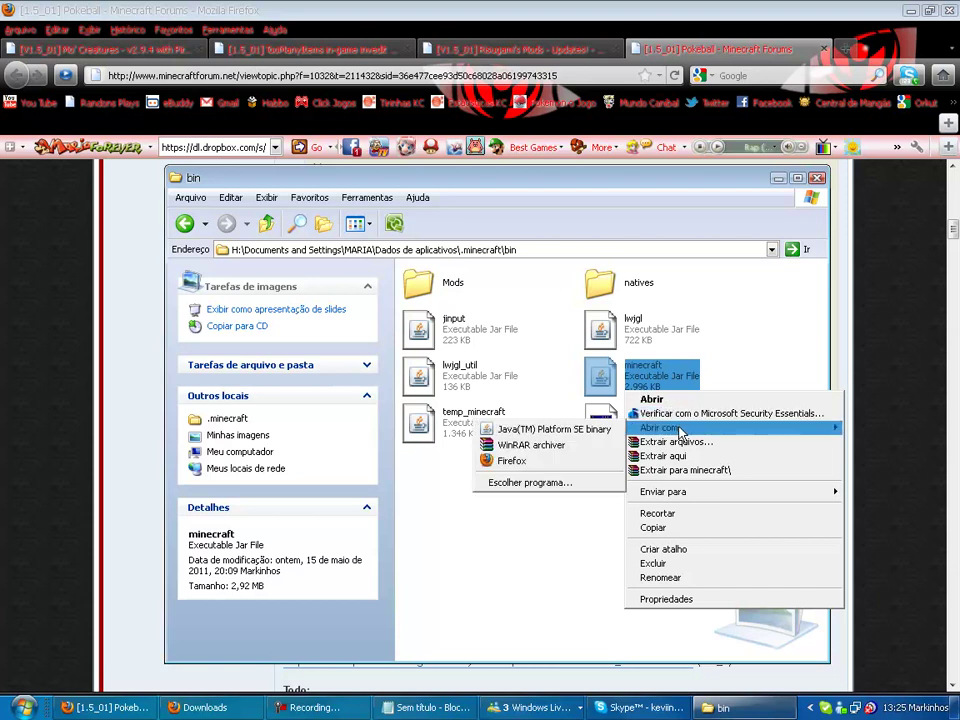
left_click(532, 445)
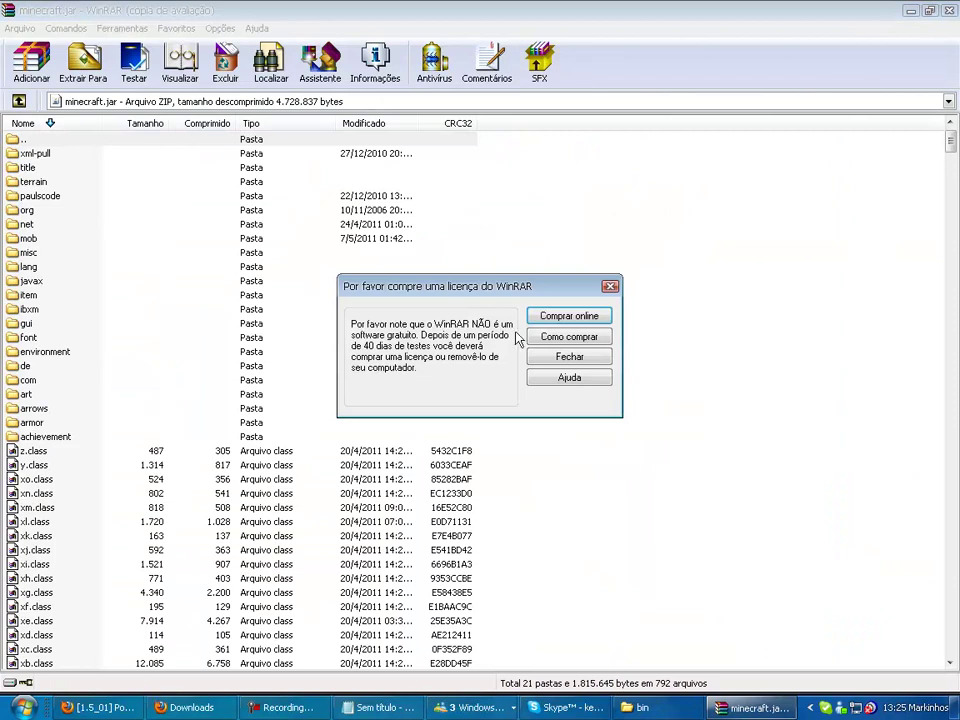
left_click(610, 286)
left_click(36, 606)
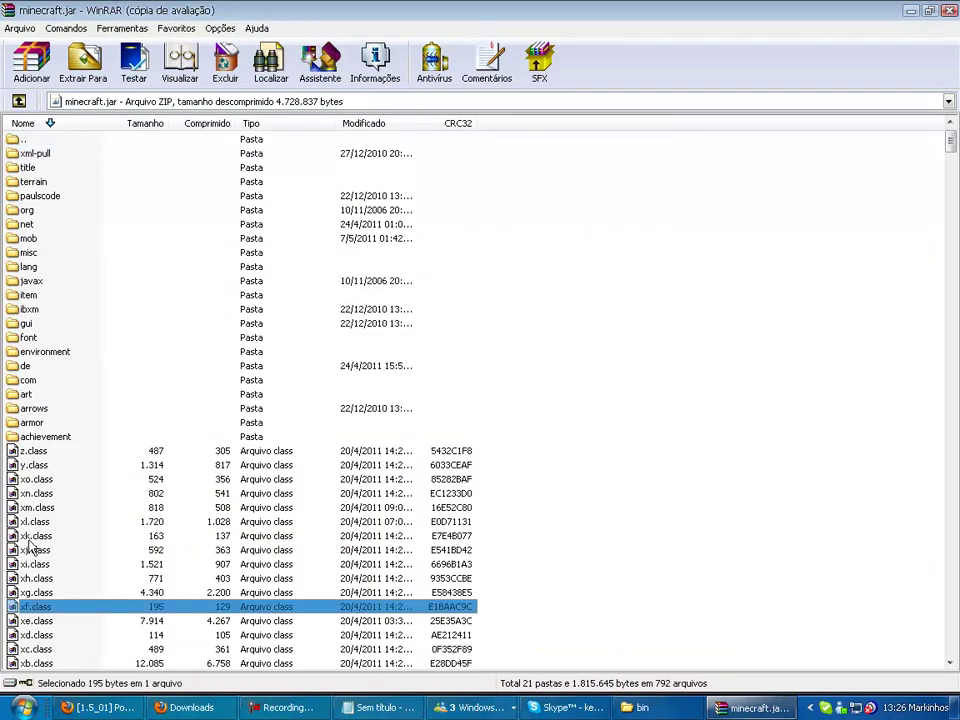
Open AudioMod(1).zip from the download list, select paulscode, ibxm and xe.class, and dismiss the licence reminder
left_click(190, 707)
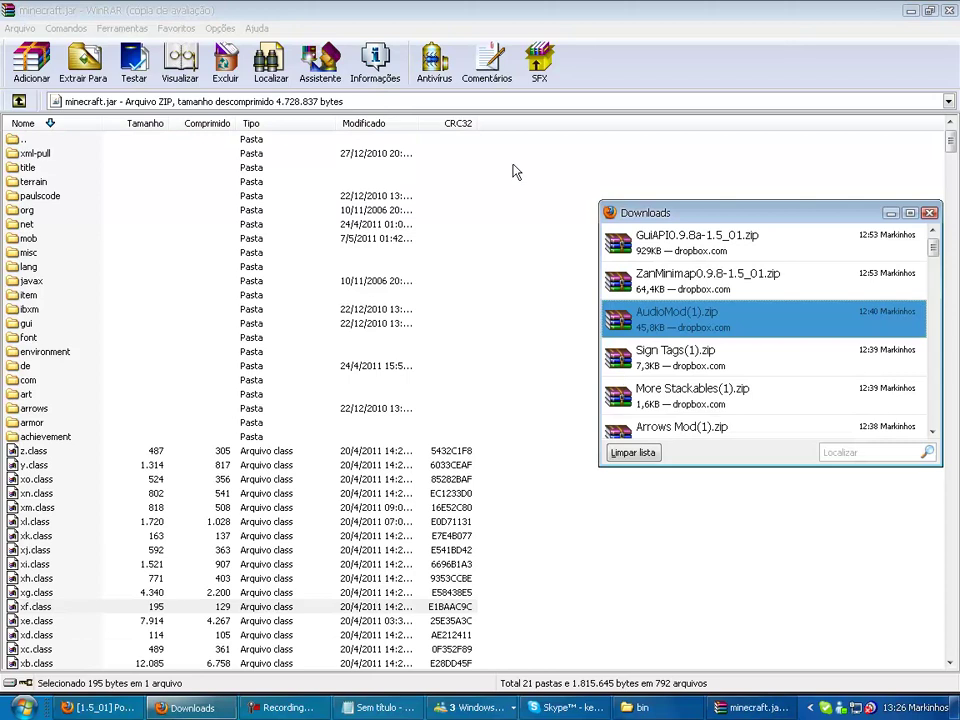
scroll(715, 330, "down", 1)
scroll(715, 328, "up", 1)
double_click(715, 326)
left_click_drag(80, 198, 3, 150)
left_click(610, 286)
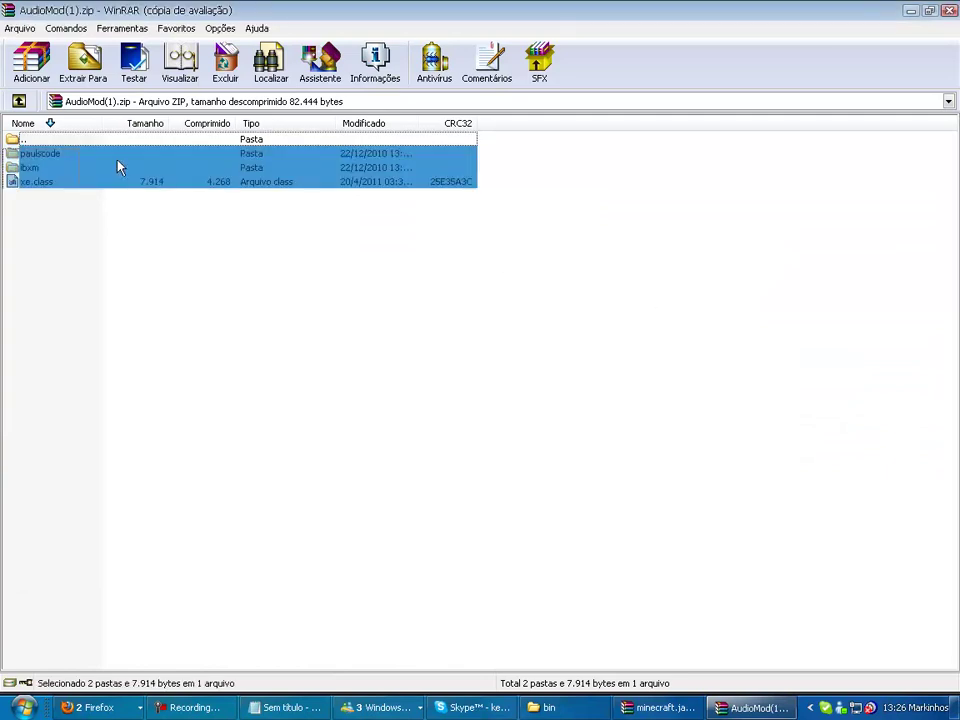
Try to transfer the selected AudioMod files into the open minecraft.jar archive
left_click_drag(655, 707, 320, 370)
left_click(667, 709)
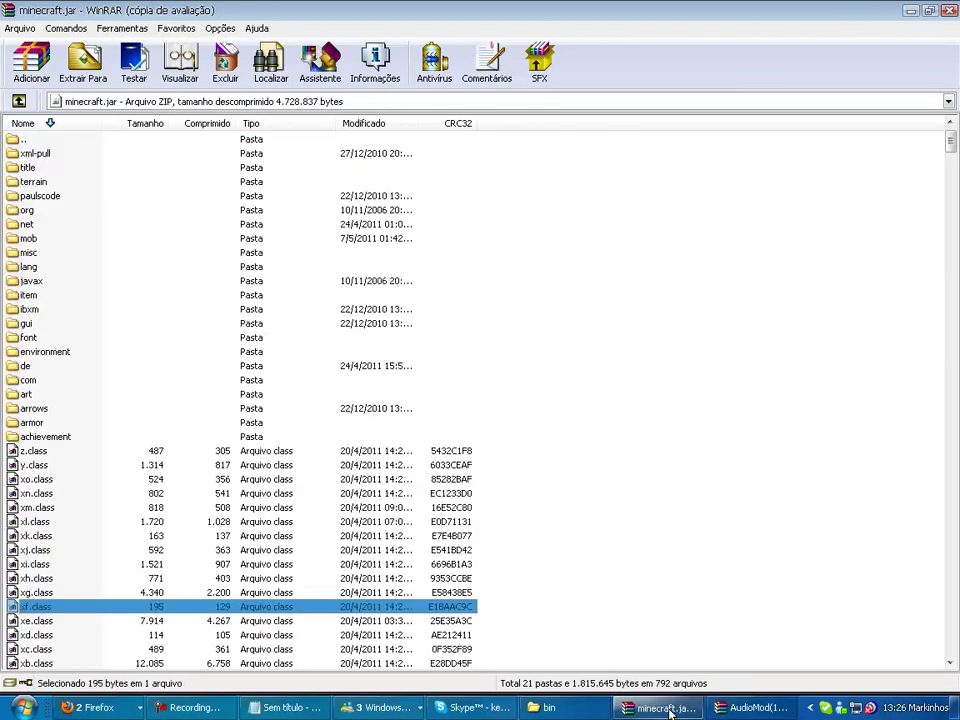
left_click_drag(670, 712, 668, 713)
left_click(505, 413)
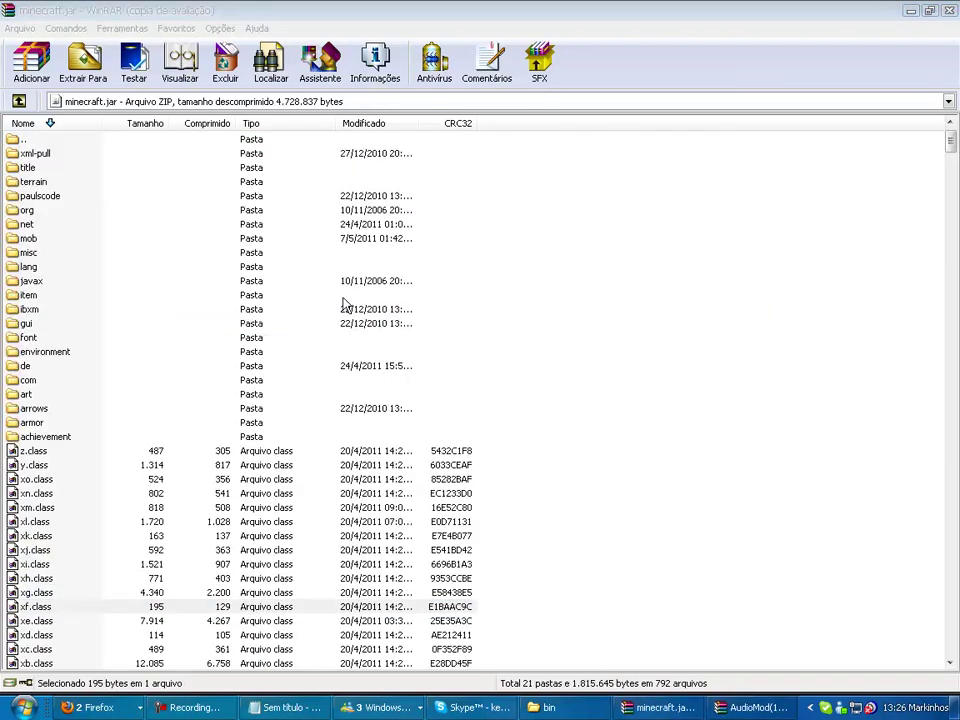
left_click(688, 532)
left_click(757, 707)
left_click(660, 707)
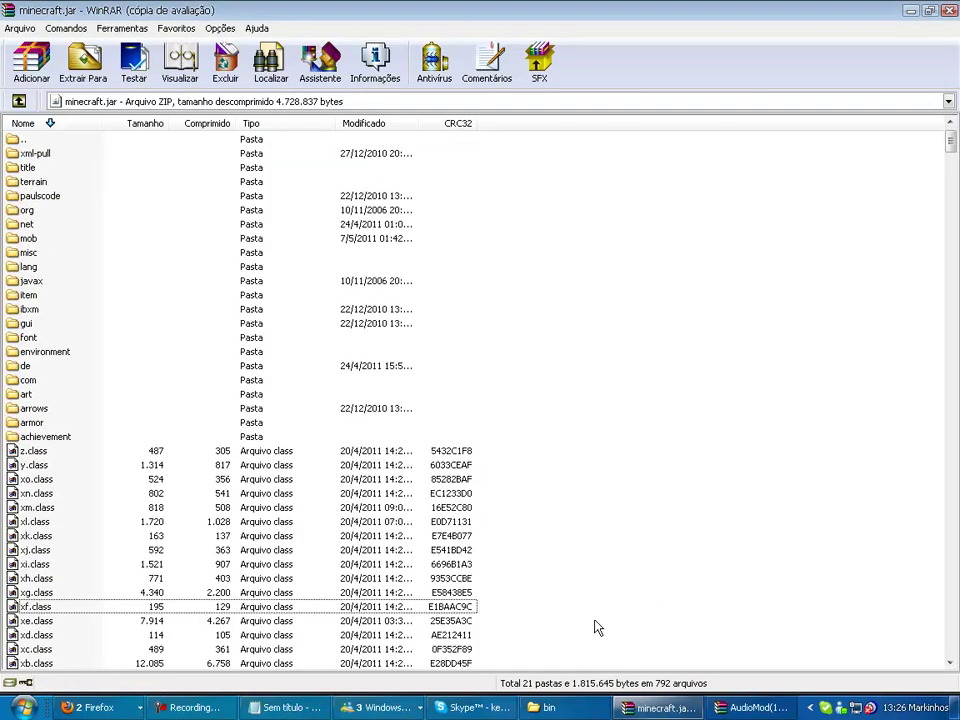
Select the folders from terrain to javax in minecraft.jar, and close the AudioMod(1).zip archive
left_click(60, 224)
left_click(560, 291)
left_click_drag(560, 291, 55, 193)
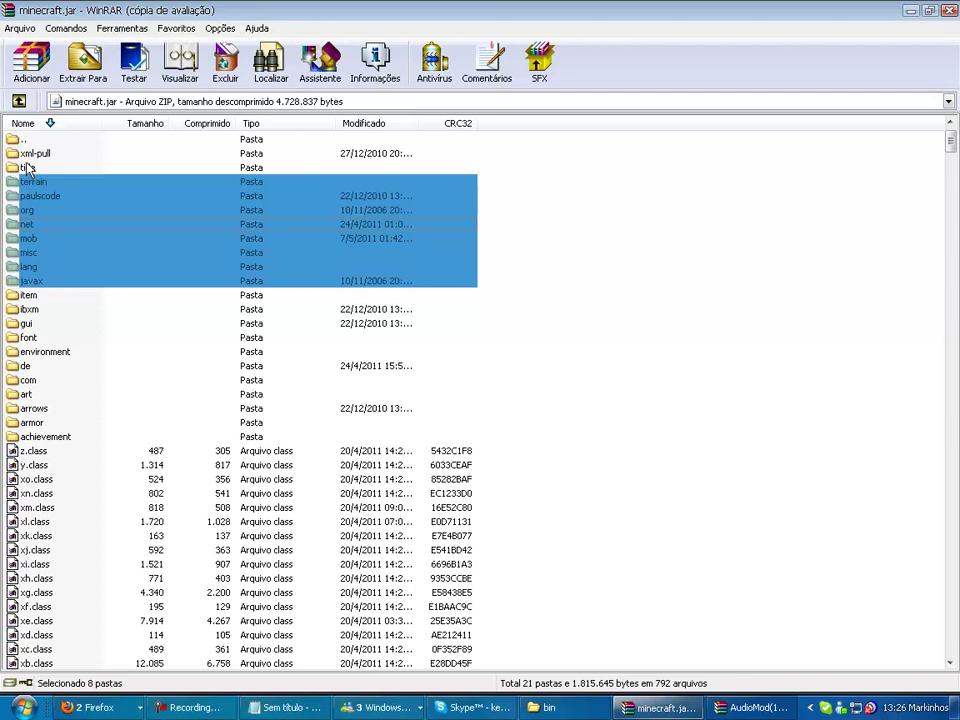
left_click(750, 707)
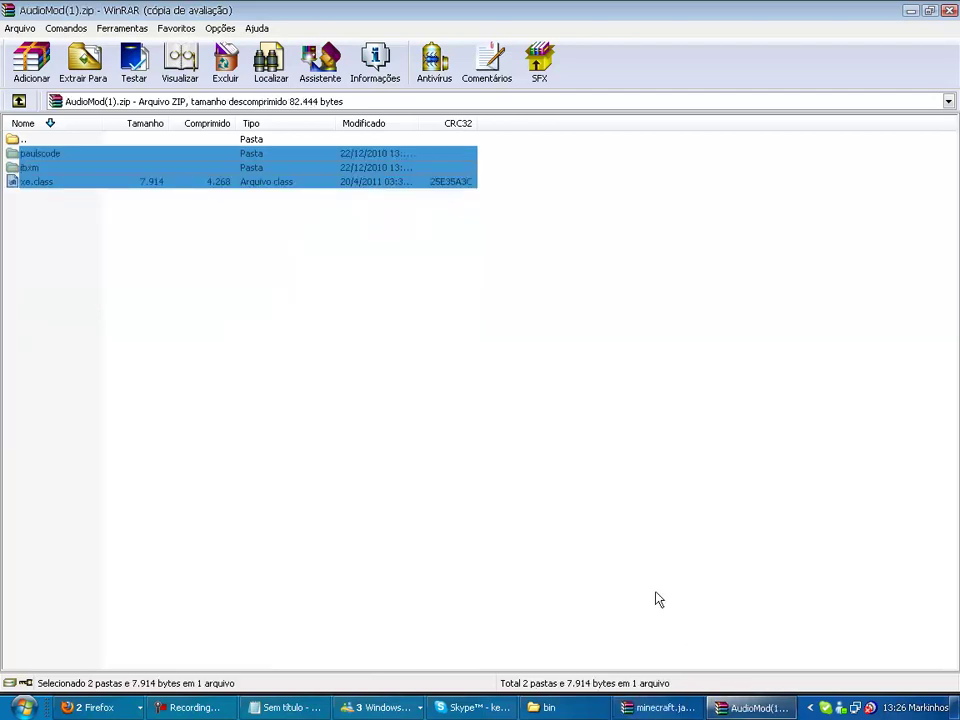
left_click(949, 10)
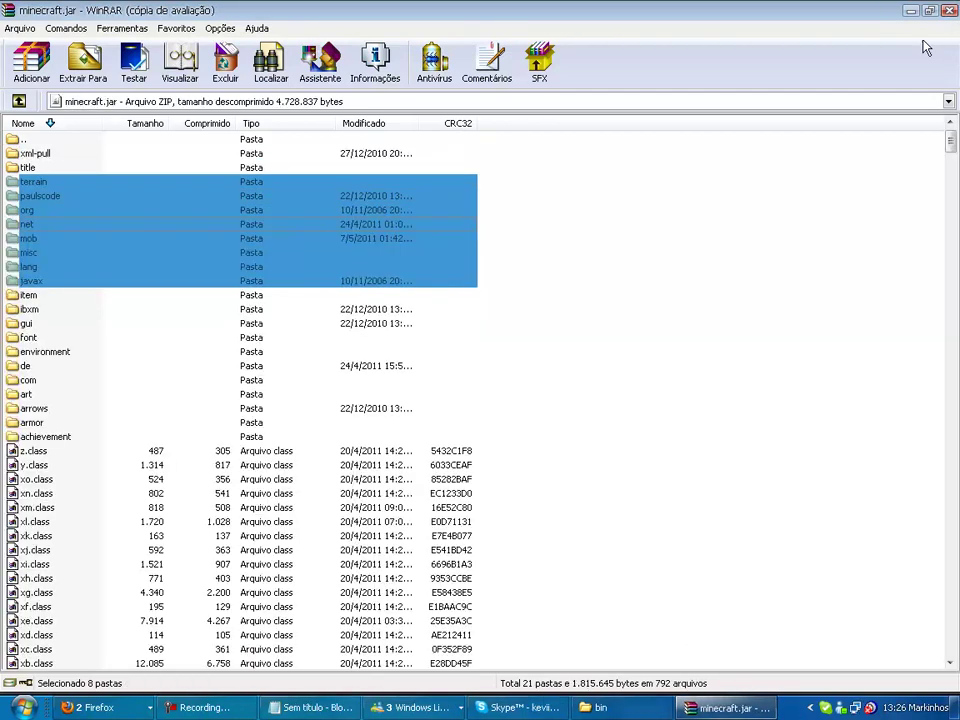
Bring back the browser's download list and look through it for the TooManyItems archive
left_click(208, 707)
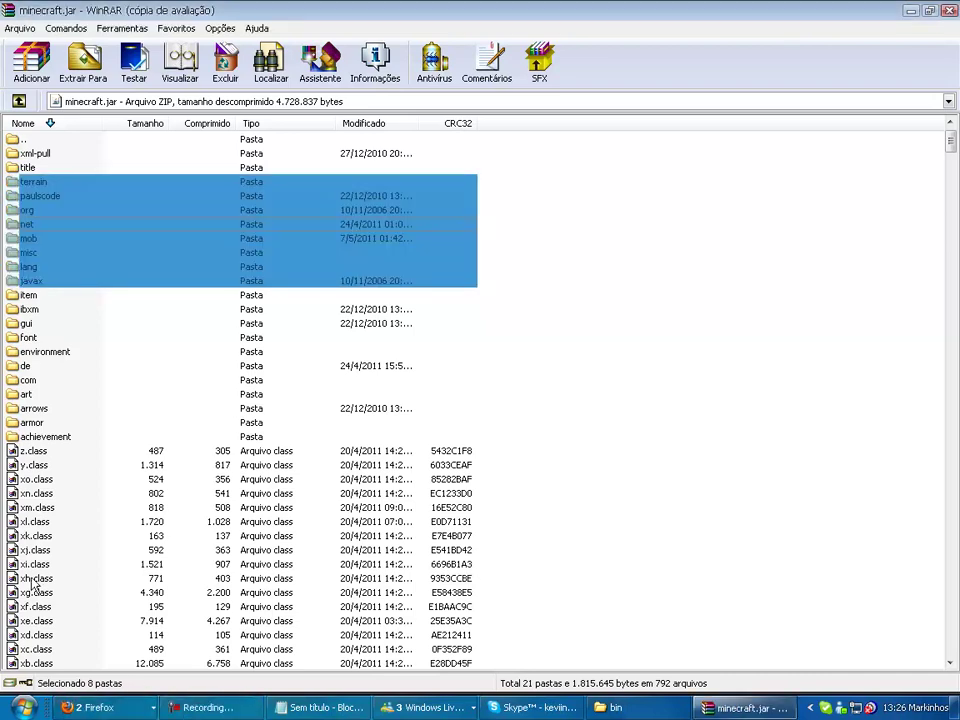
left_click(95, 707)
left_click(86, 655)
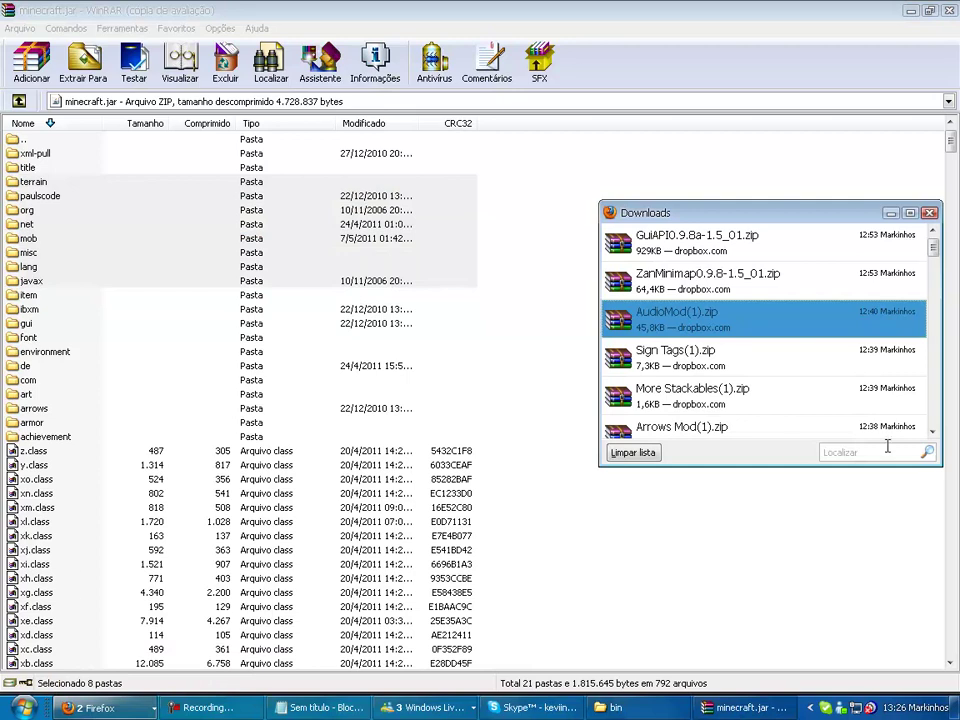
left_click(745, 288)
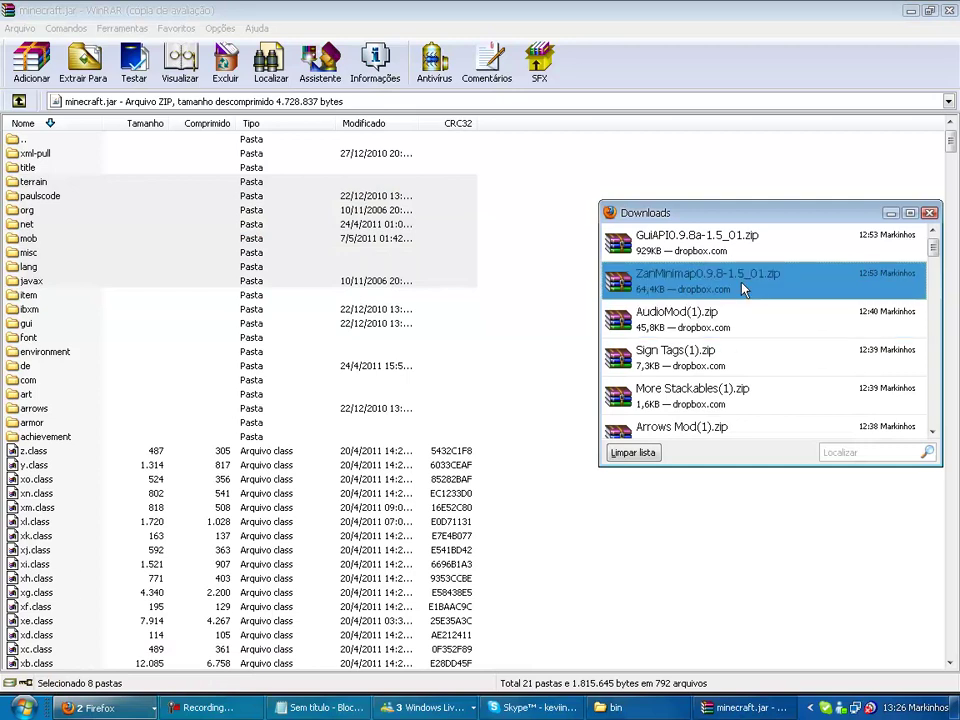
scroll(735, 286, "down", 1)
scroll(731, 290, "up", 1)
scroll(729, 298, "down", 1)
scroll(729, 300, "down", 5)
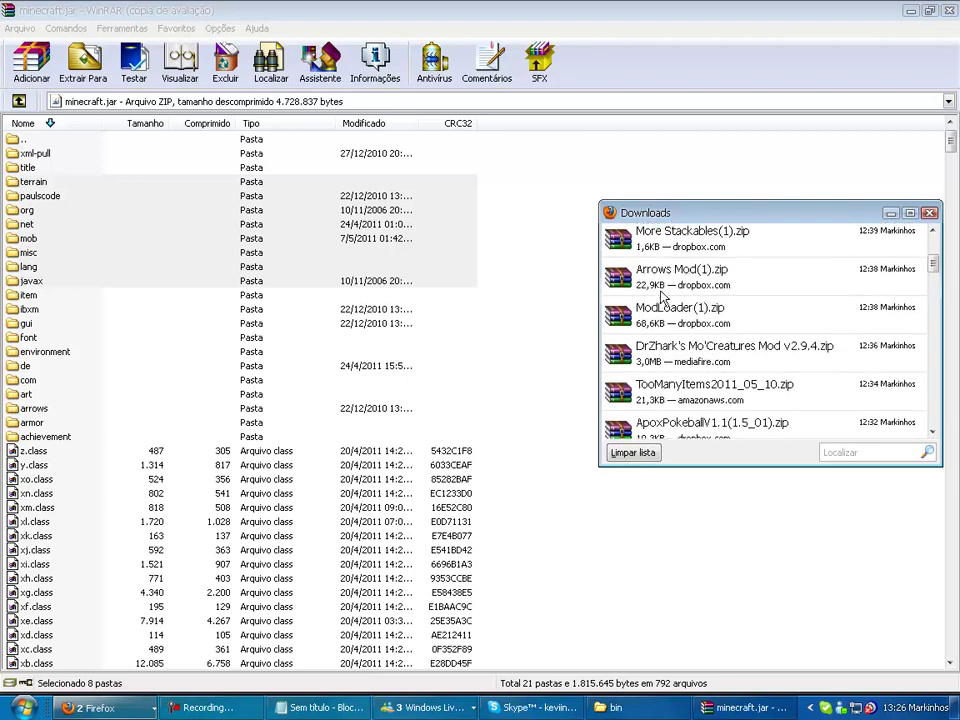
scroll(657, 297, "down", 1)
Switch to the mod list in Notepad and delete the last three characters of the Risugami entry
left_click(318, 707)
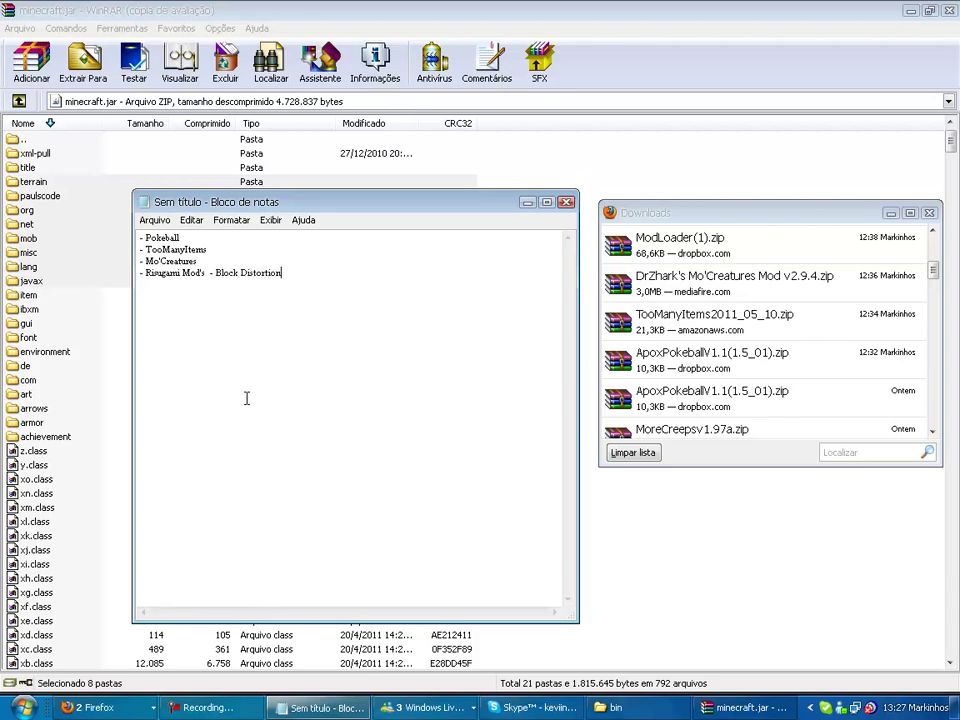
key("BackSpace")
key("BackSpace")
key("BackSpace")
Open TooManyItems2011_05_10.zip from the download list and select all its files except readme.txt
double_click(728, 336)
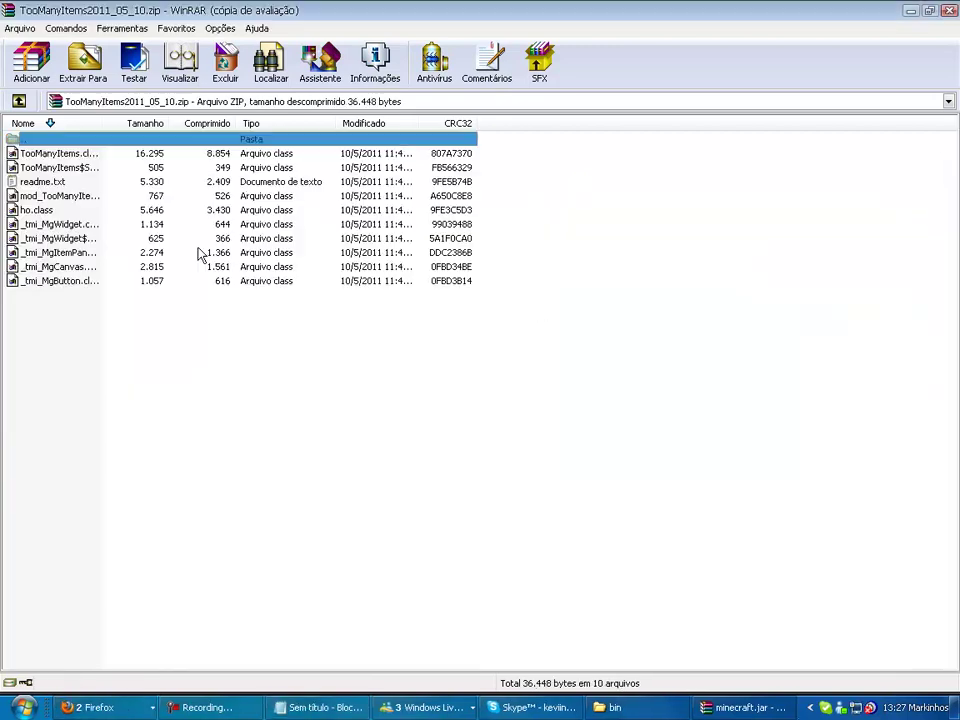
left_click_drag(316, 378, 58, 154)
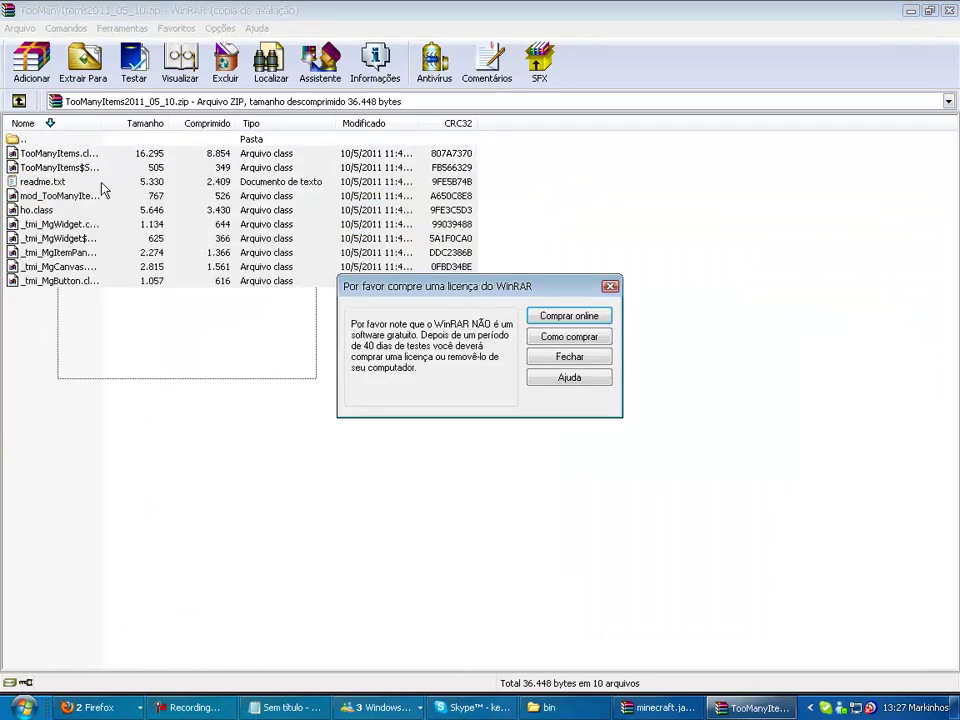
left_click(610, 286)
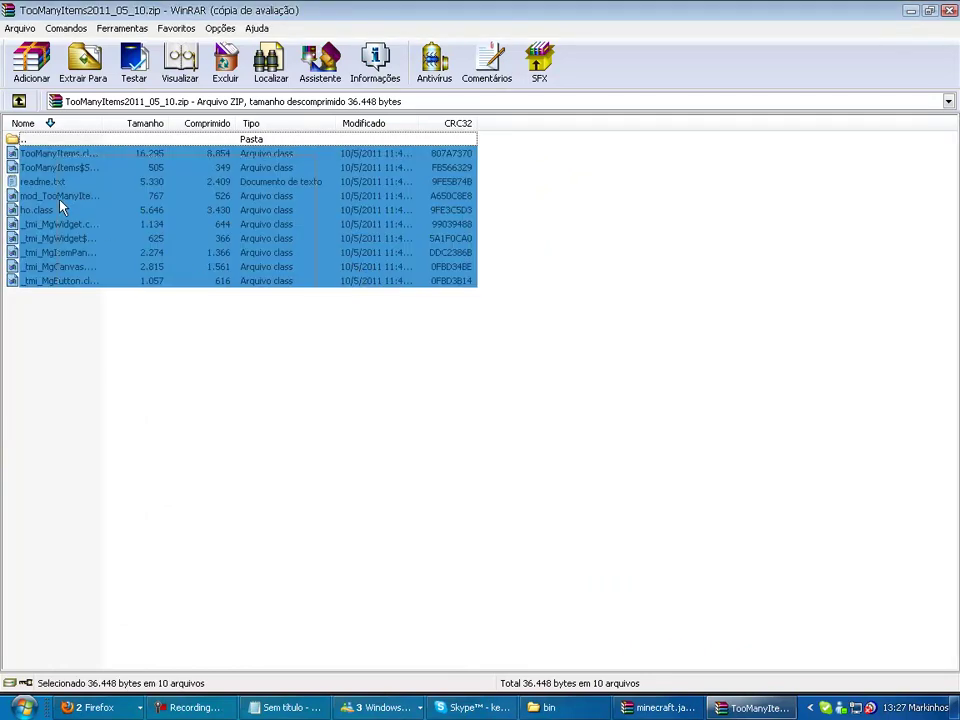
key("ctrl+a")
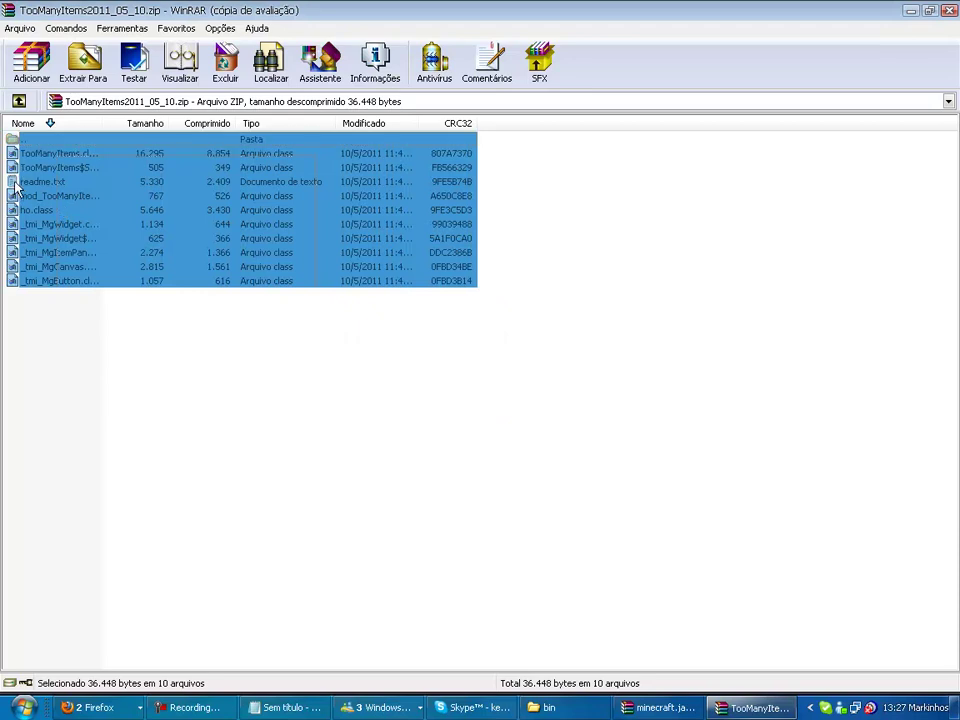
left_click(15, 182, "ctrl")
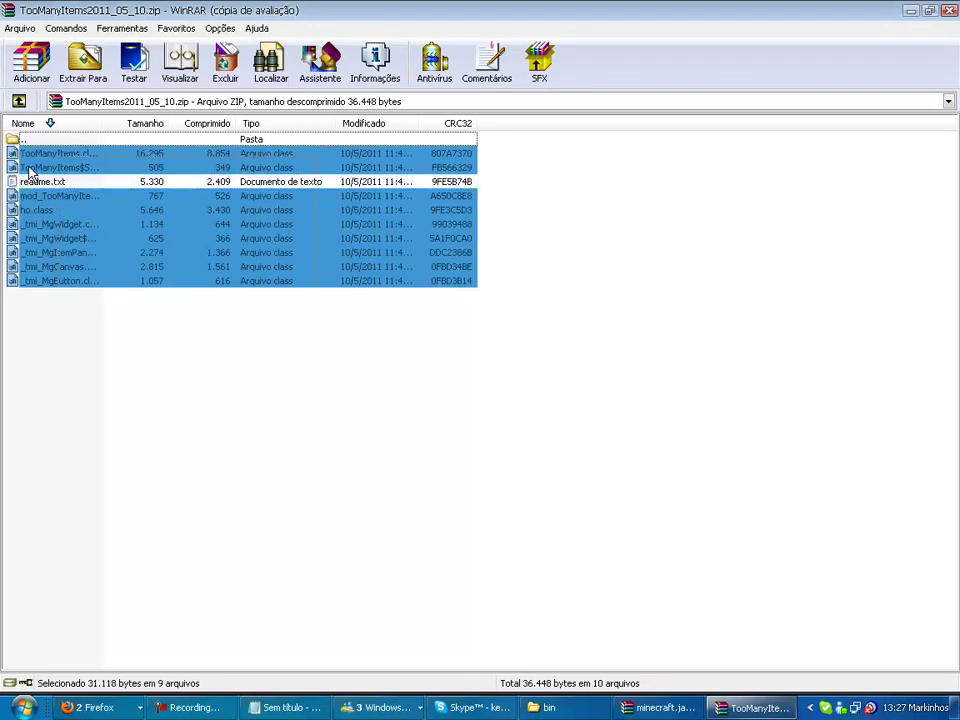
Add the selected TooManyItems class files to minecraft.jar, and close the TooManyItems2011_05_10.zip archive
left_click_drag(703, 716, 605, 440)
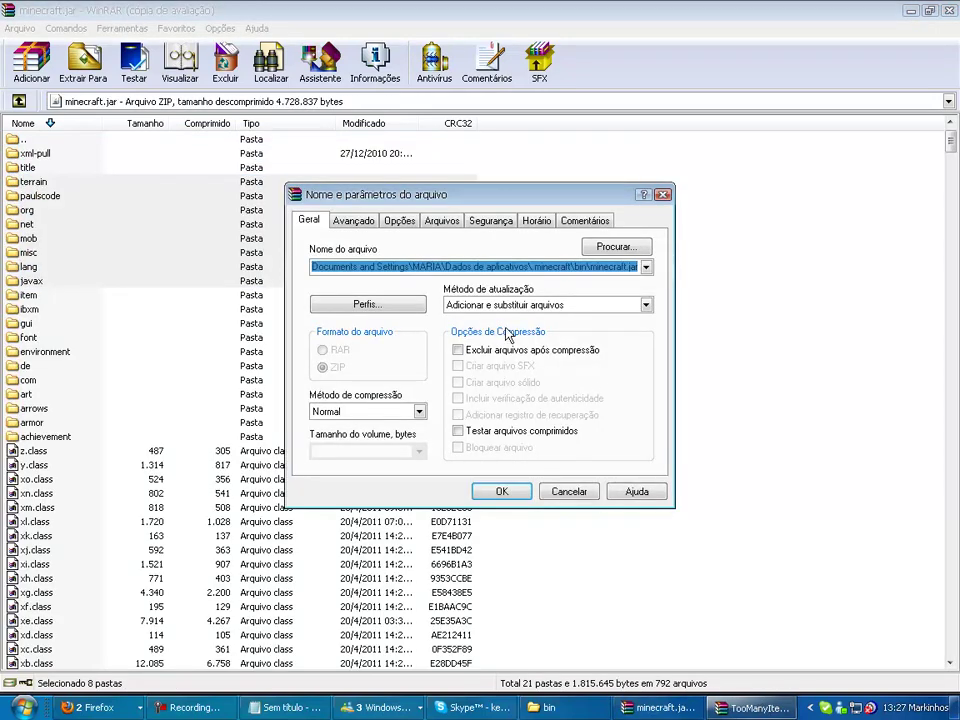
left_click(503, 492)
left_click(490, 432)
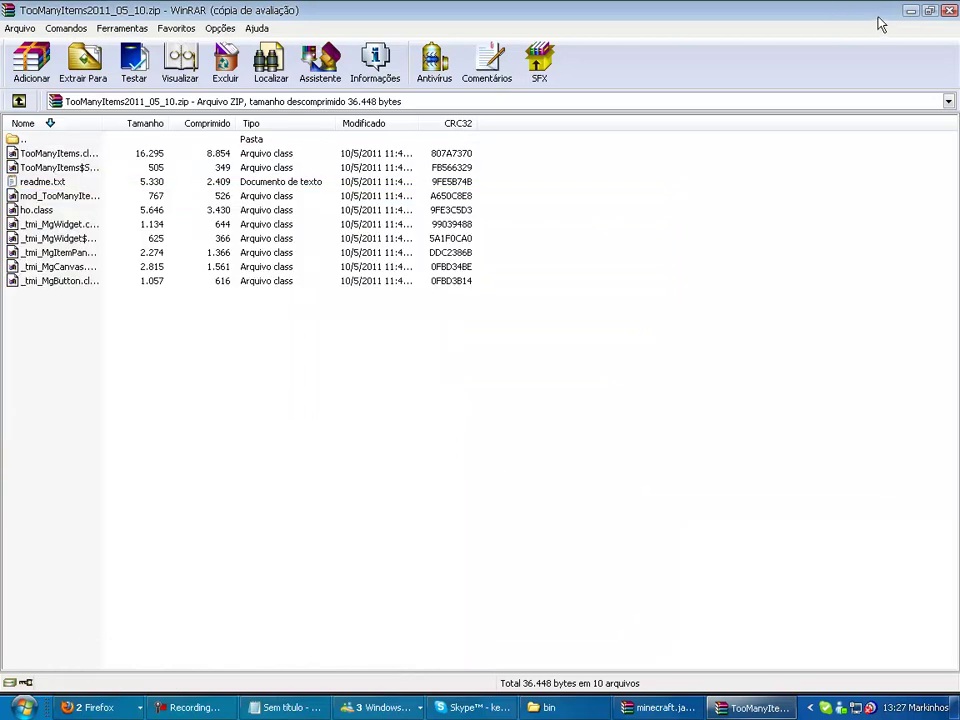
left_click(949, 10)
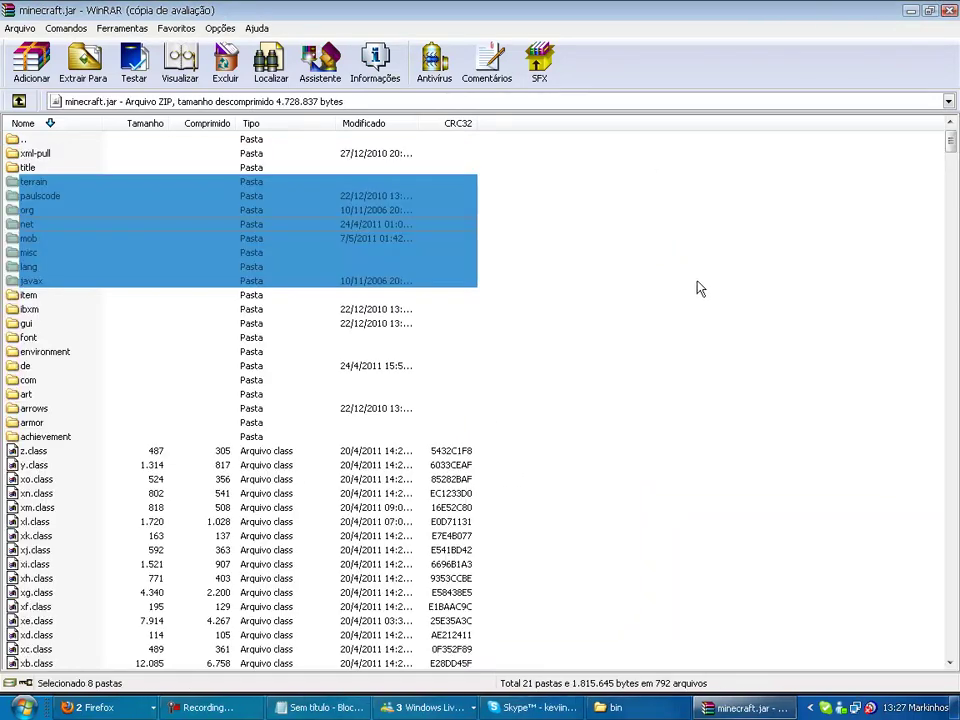
Open DrZhark's Mo'Creatures Mod v2.9.4.zip from the browser's download list and dismiss the licence reminder
left_click(98, 707)
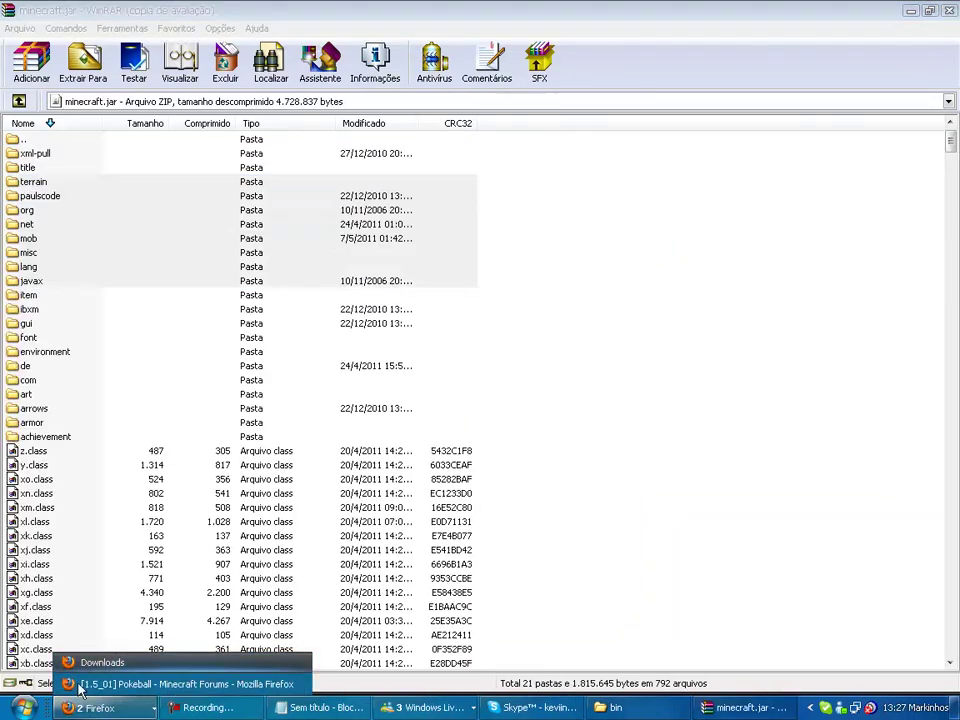
key("Escape")
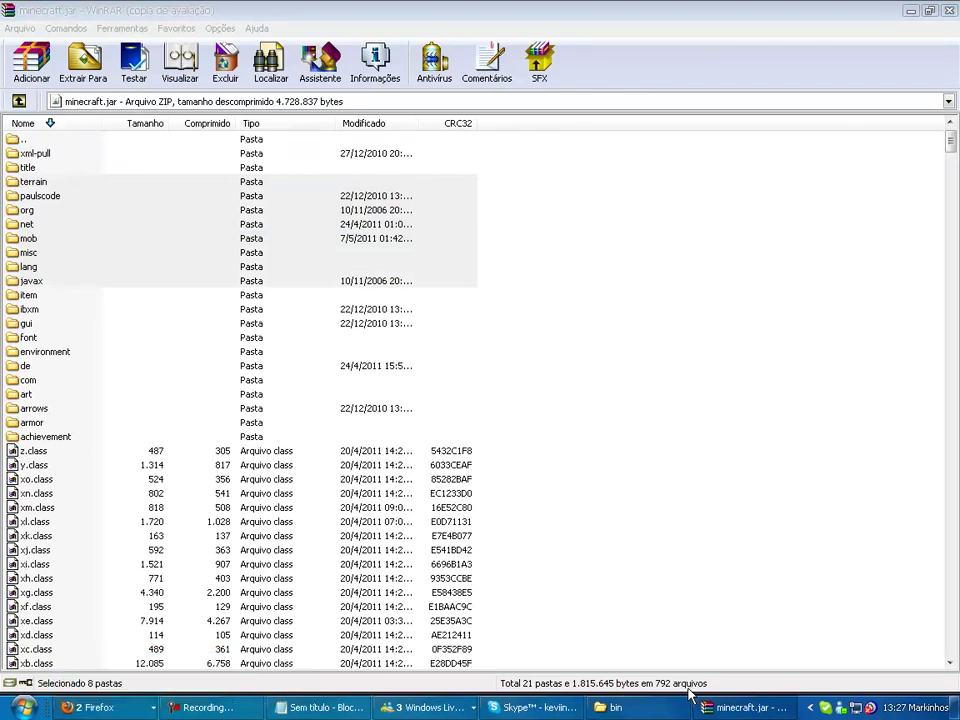
left_click(98, 707)
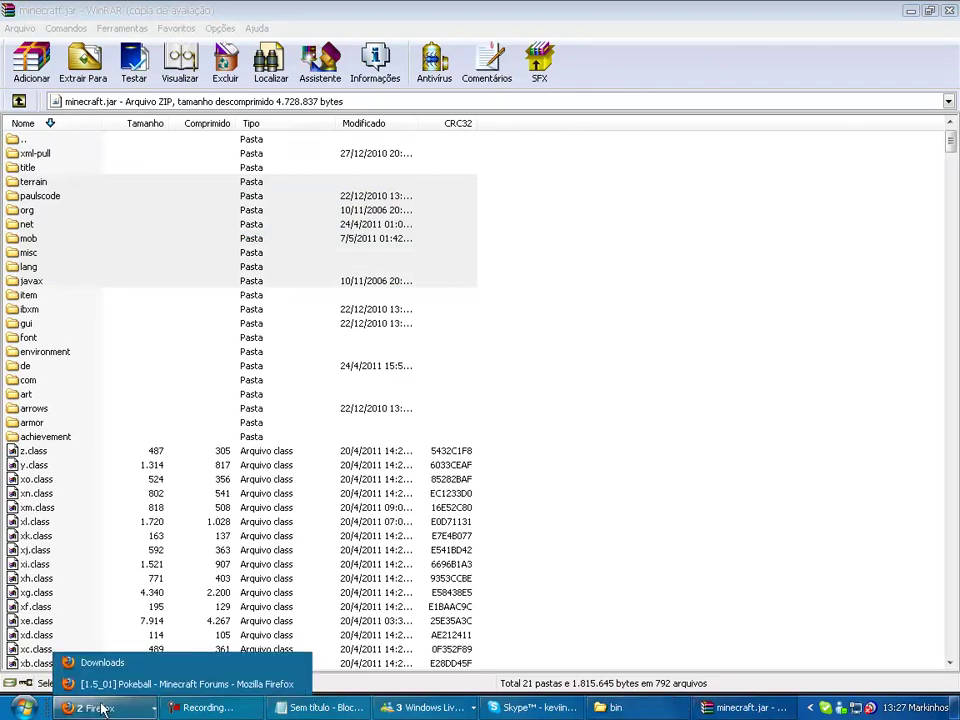
left_click(68, 658)
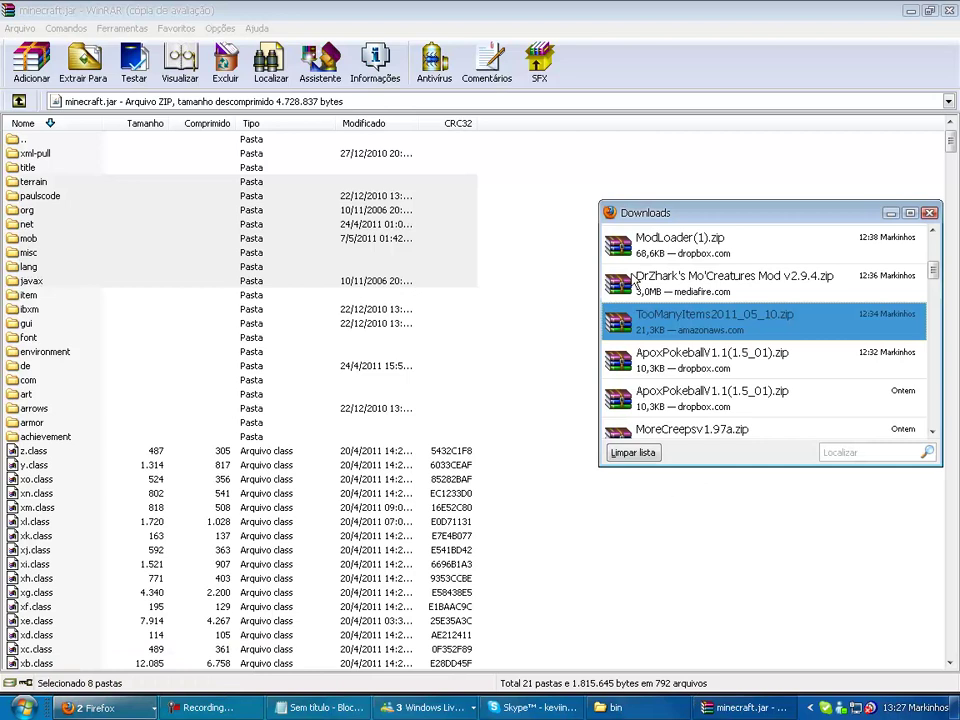
double_click(678, 277)
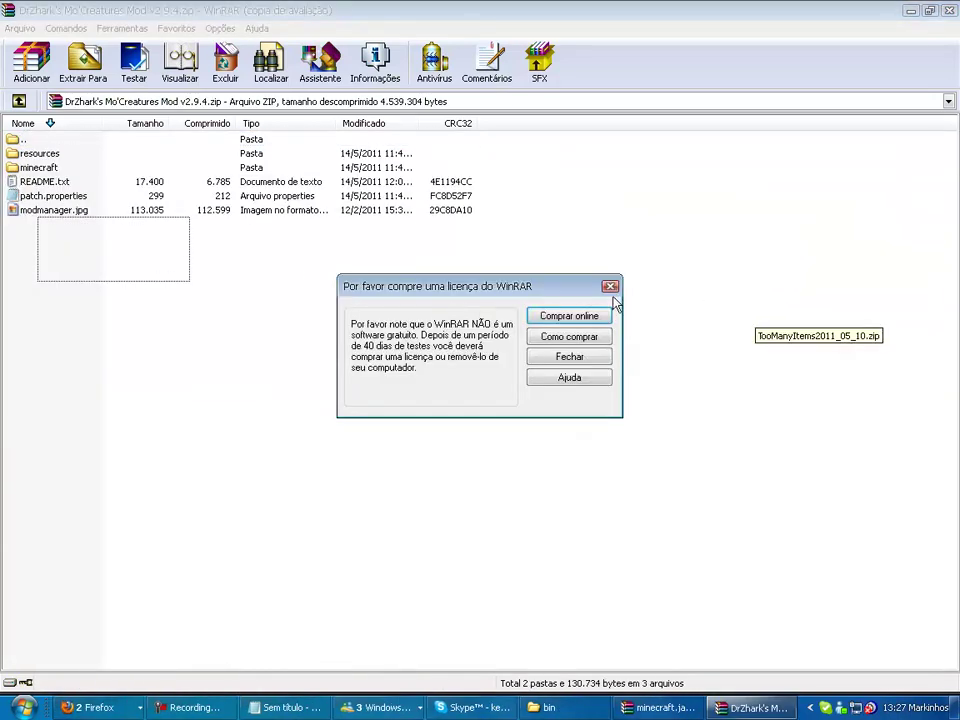
left_click(610, 286)
Look into the archive's resources folder, and bring up the .minecraft\resources folder in the file explorer
double_click(45, 155)
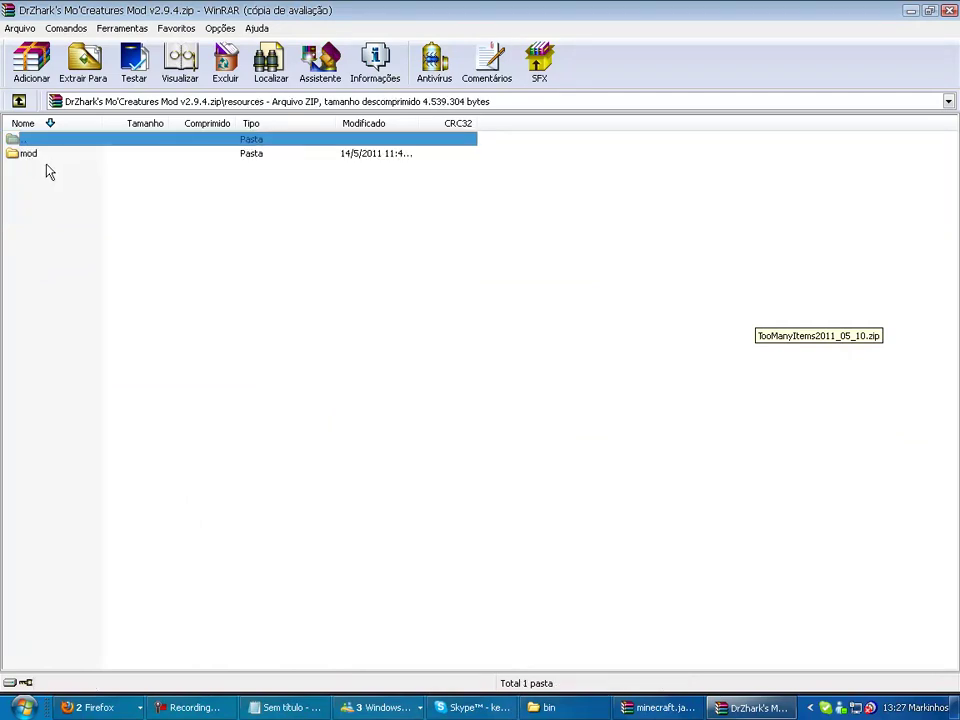
double_click(23, 141)
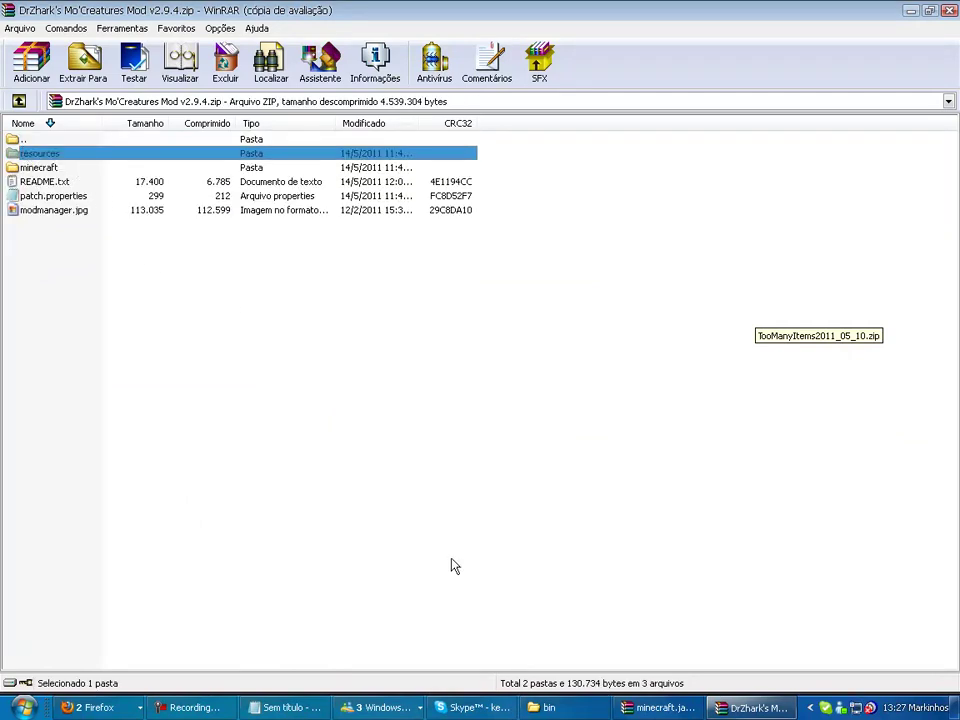
left_click(549, 707)
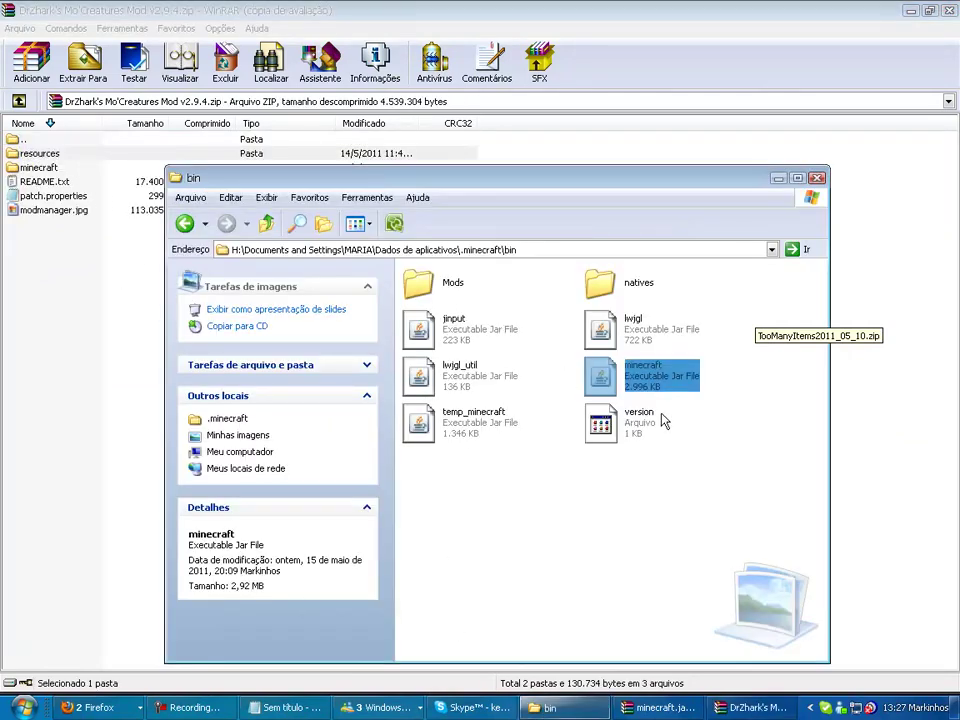
left_click(184, 223)
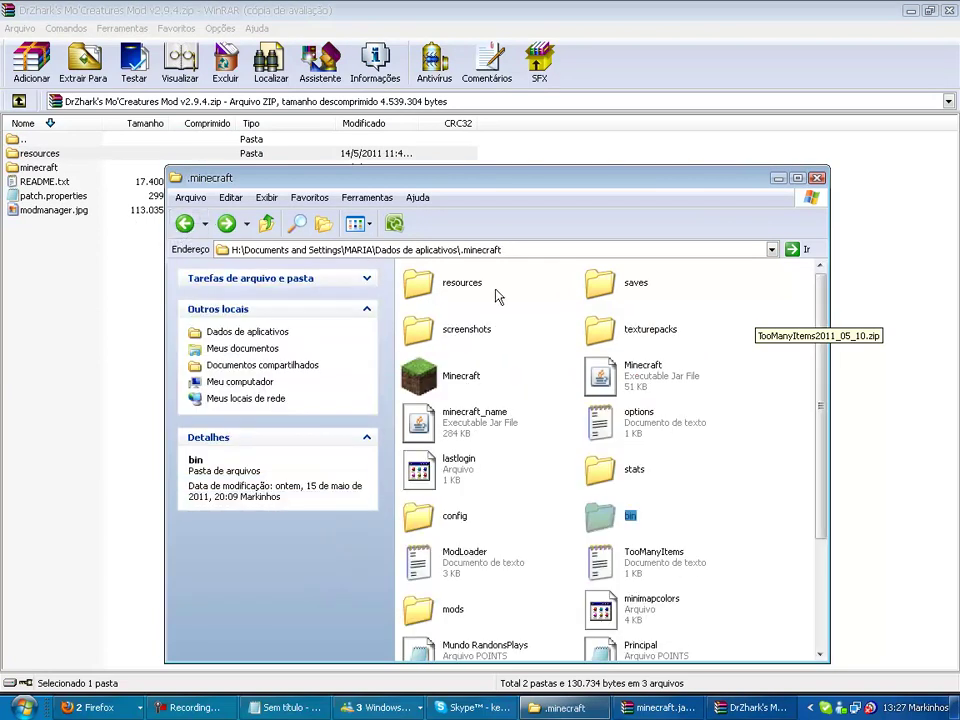
left_click(447, 288)
double_click(447, 288)
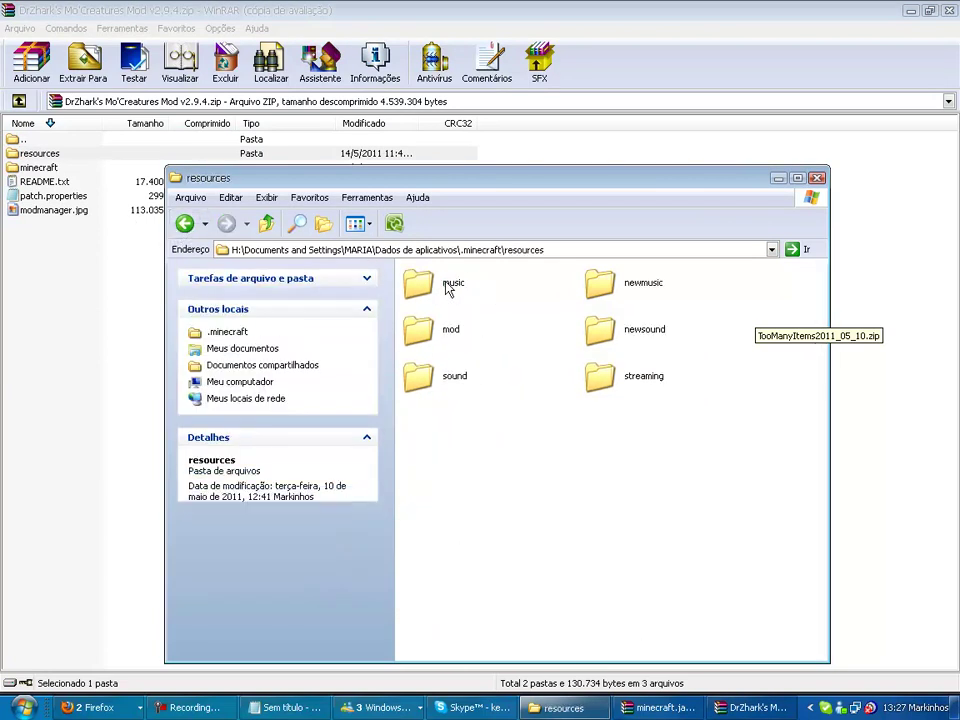
Try to copy the mod folder from the archive's resources folder into .minecraft\resources, and cancel the folder replacement
left_click(28, 153)
double_click(30, 153)
left_click(36, 154)
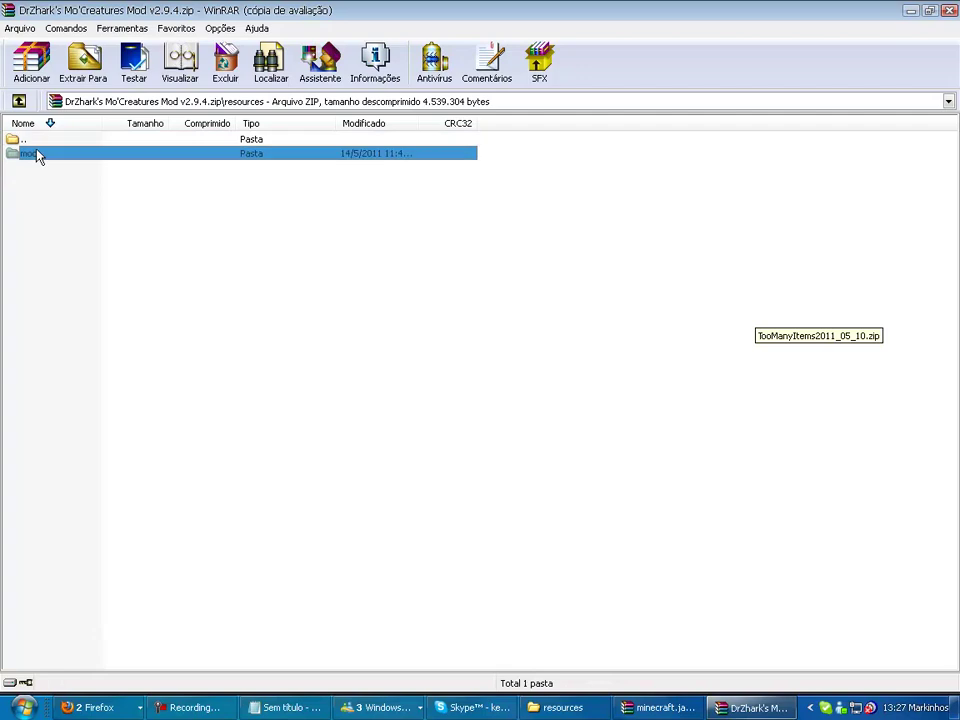
left_click_drag(686, 714, 432, 511)
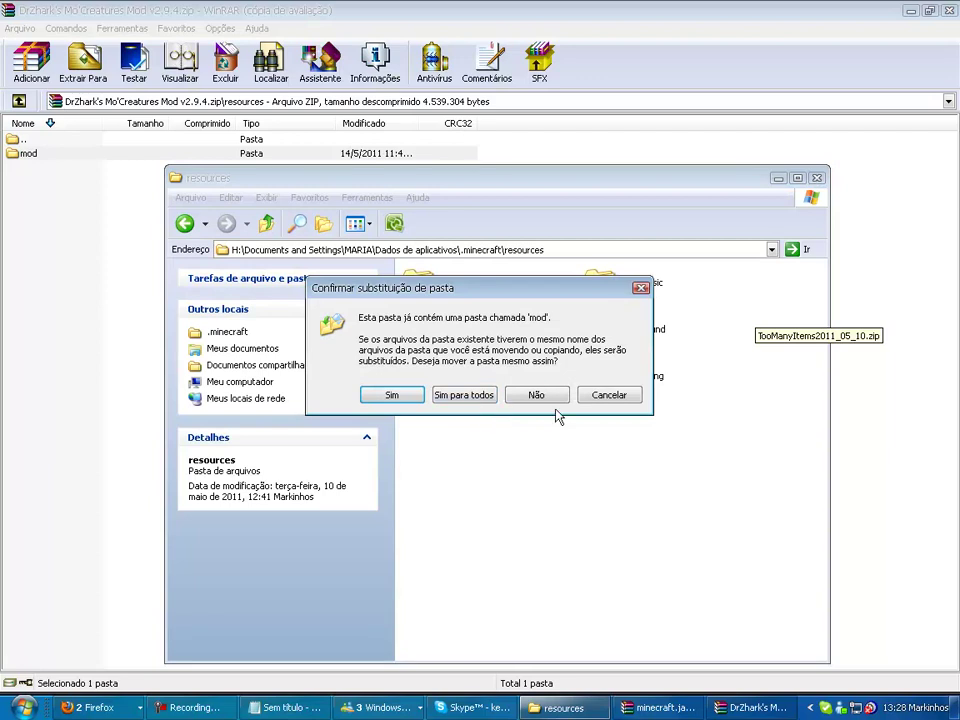
left_click(606, 397)
Look inside the existing mod folder in .minecraft\resources, and close the explorer window
left_click(428, 338)
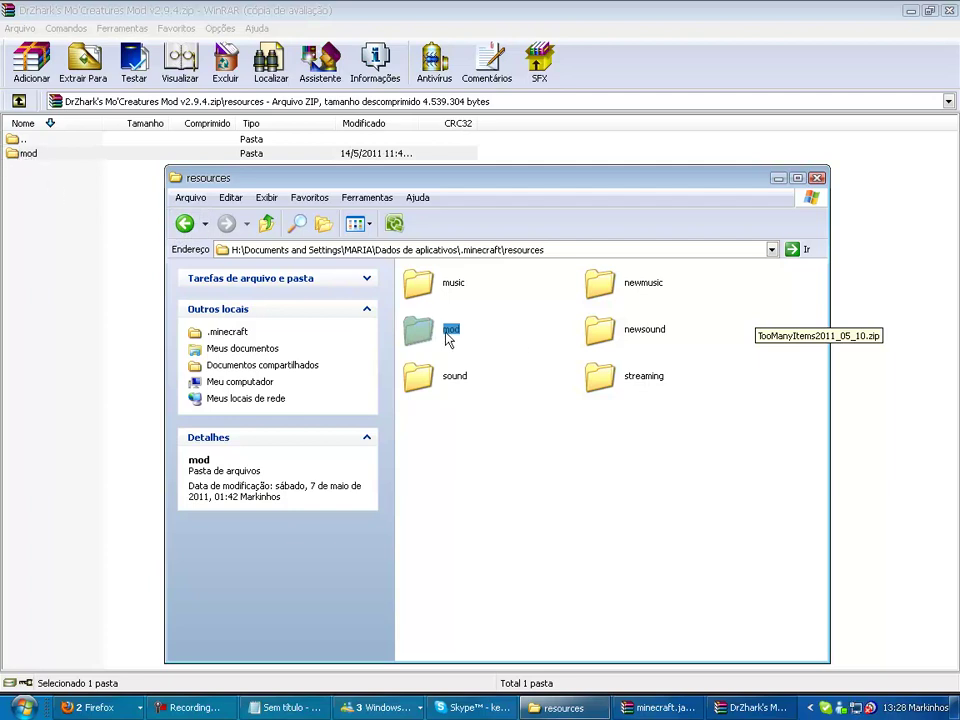
left_click(447, 338)
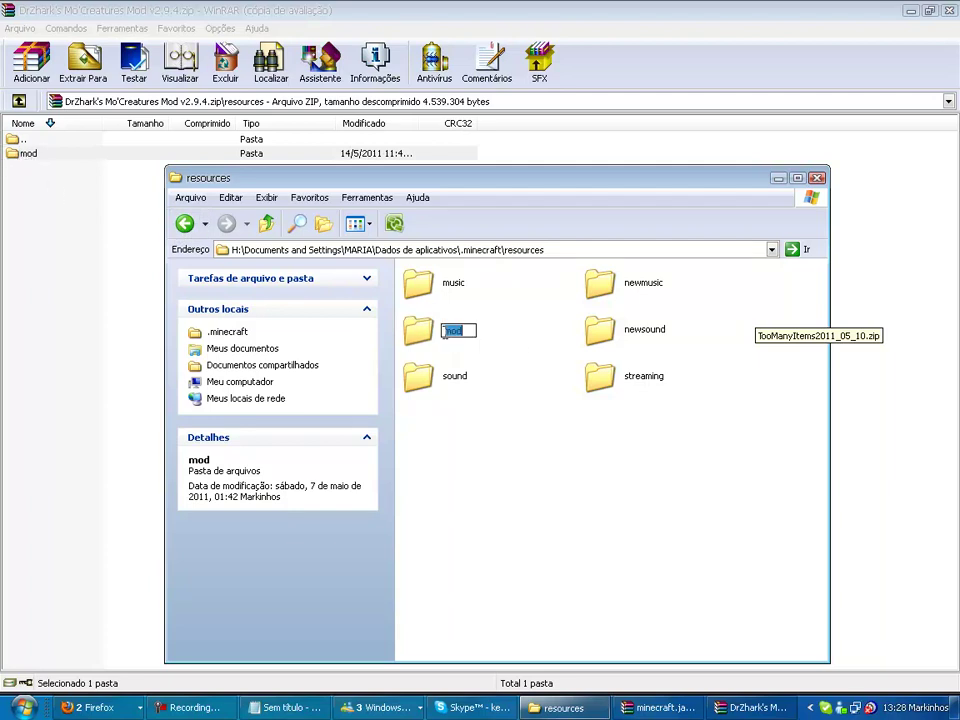
double_click(414, 330)
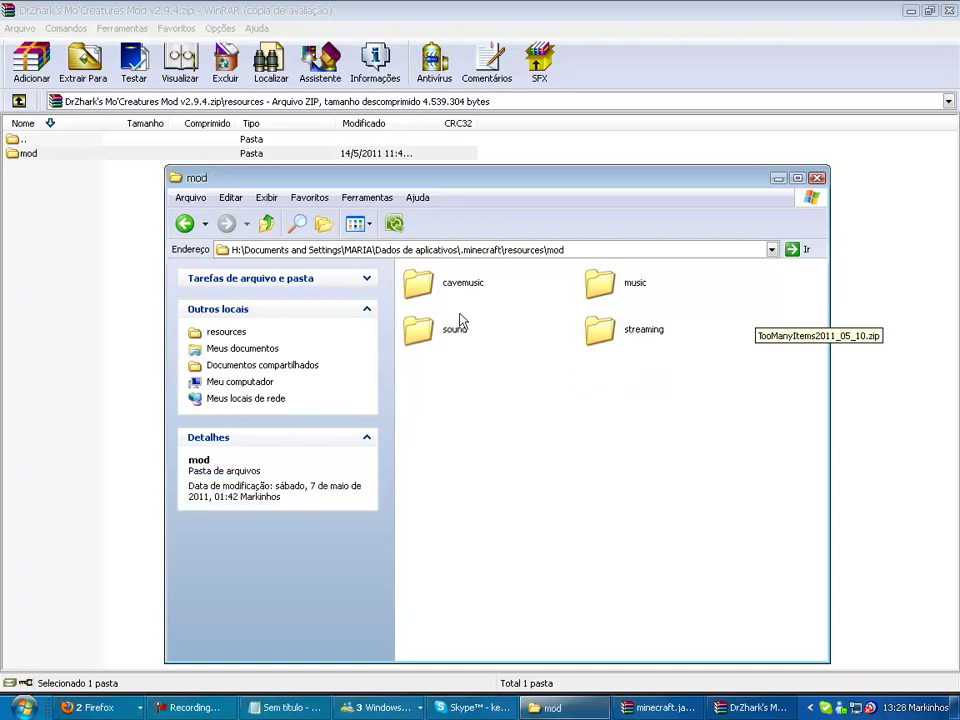
left_click_drag(566, 366, 266, 232)
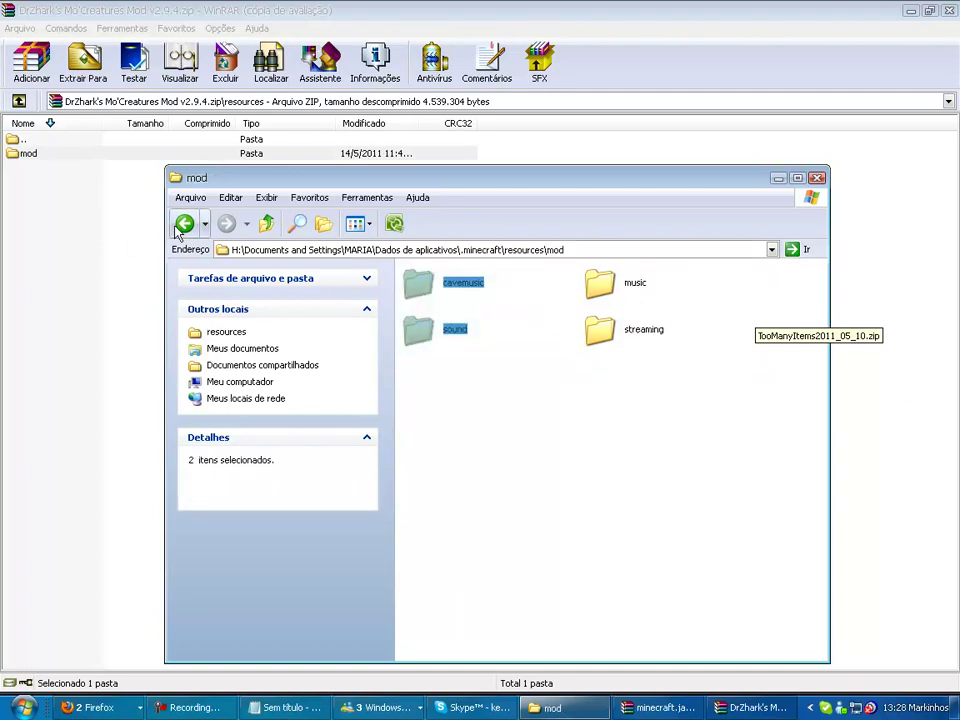
left_click(266, 228)
double_click(28, 155)
left_click(20, 104)
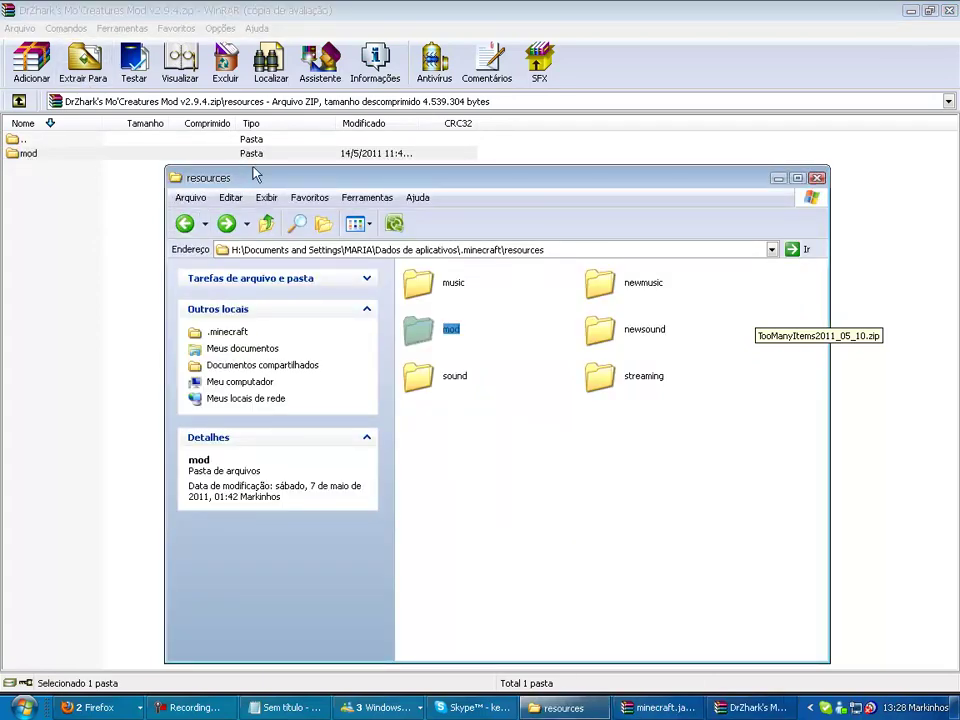
left_click(184, 223)
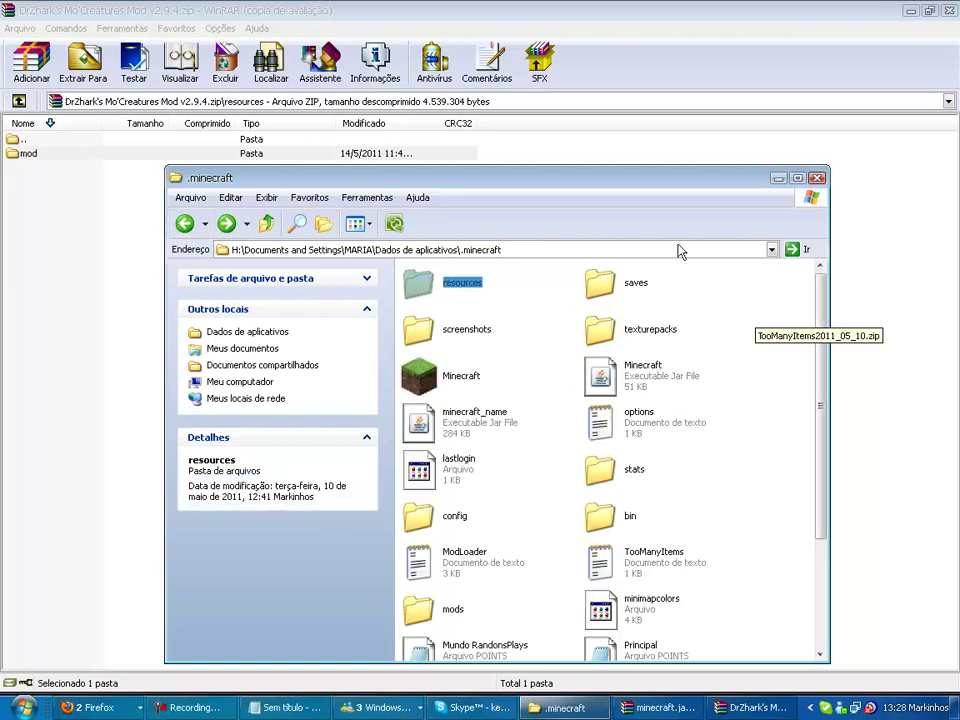
left_click(817, 177)
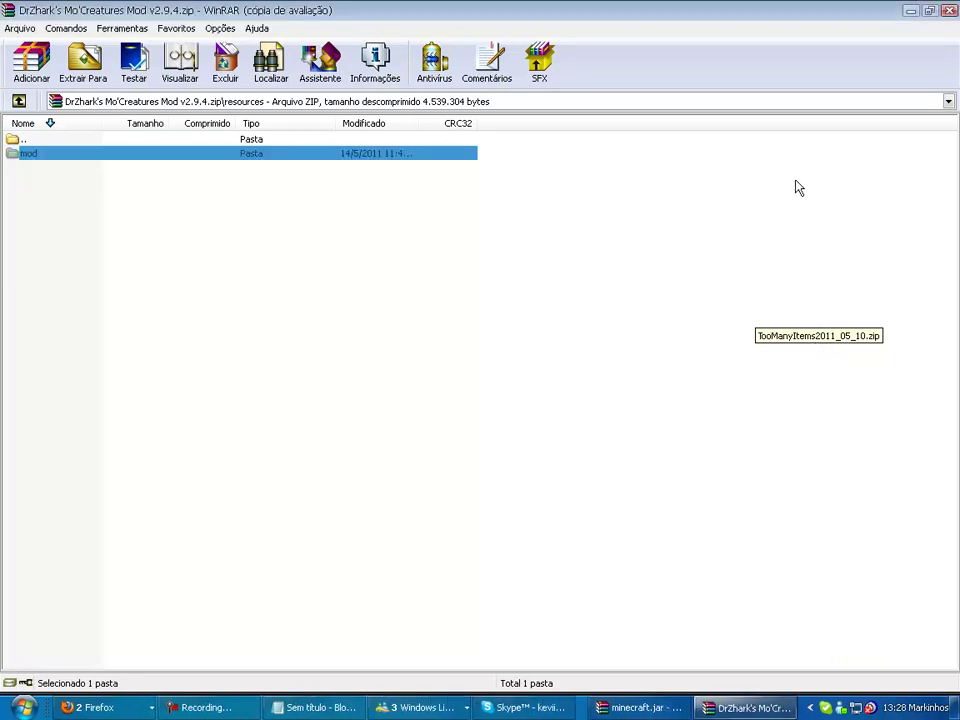
Open the minecraft folder in the Mo'Creatures archive and select all its contents
double_click(70, 140)
double_click(100, 168)
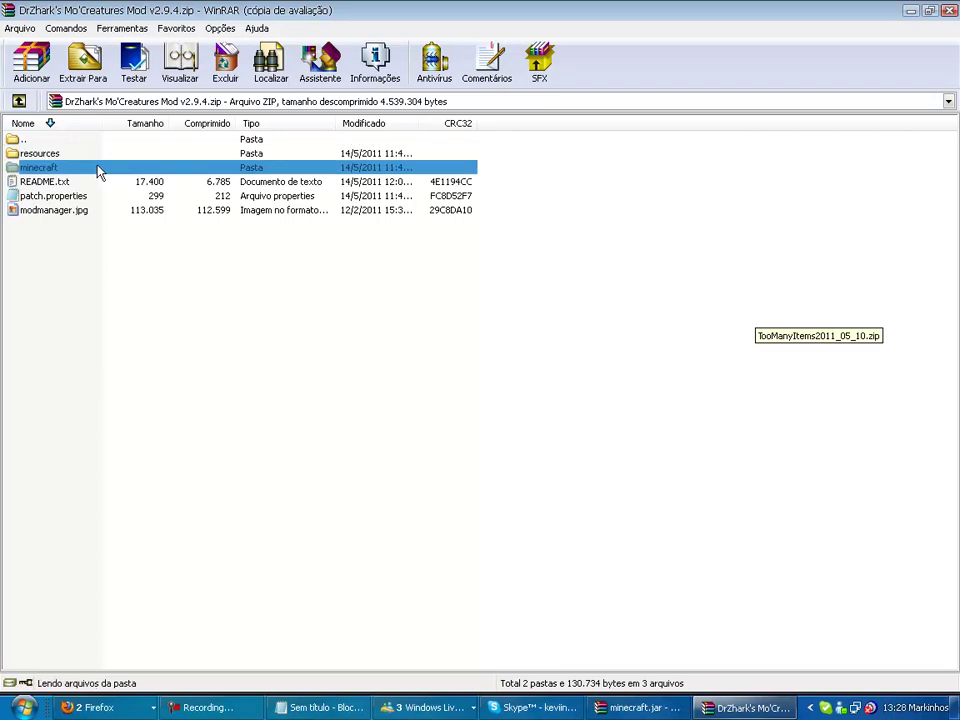
key("ctrl+s")
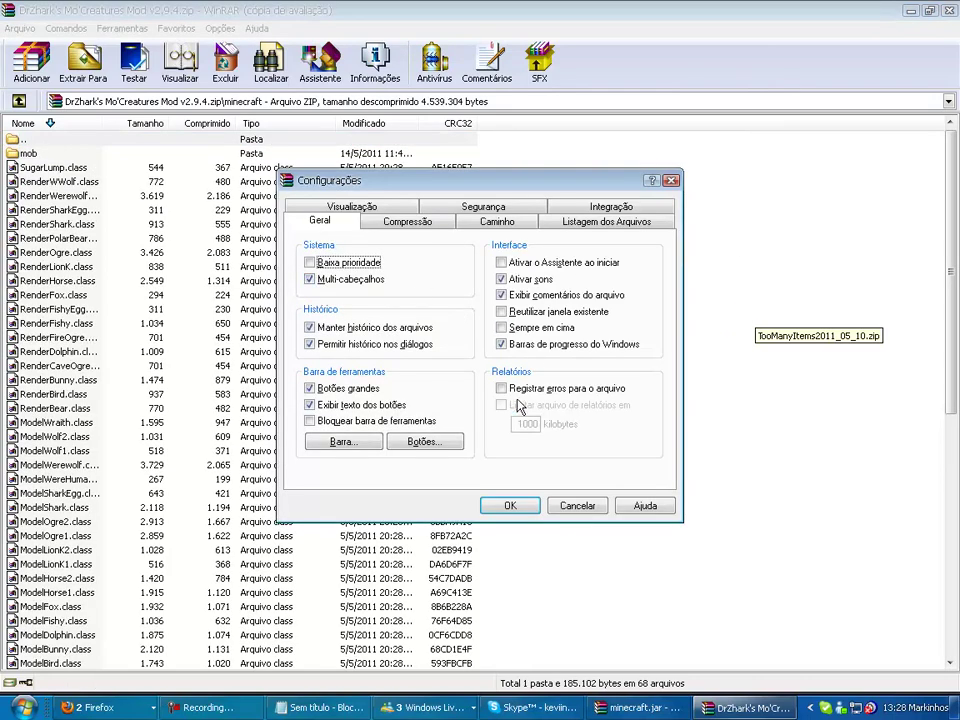
left_click(577, 510)
key("ctrl+a")
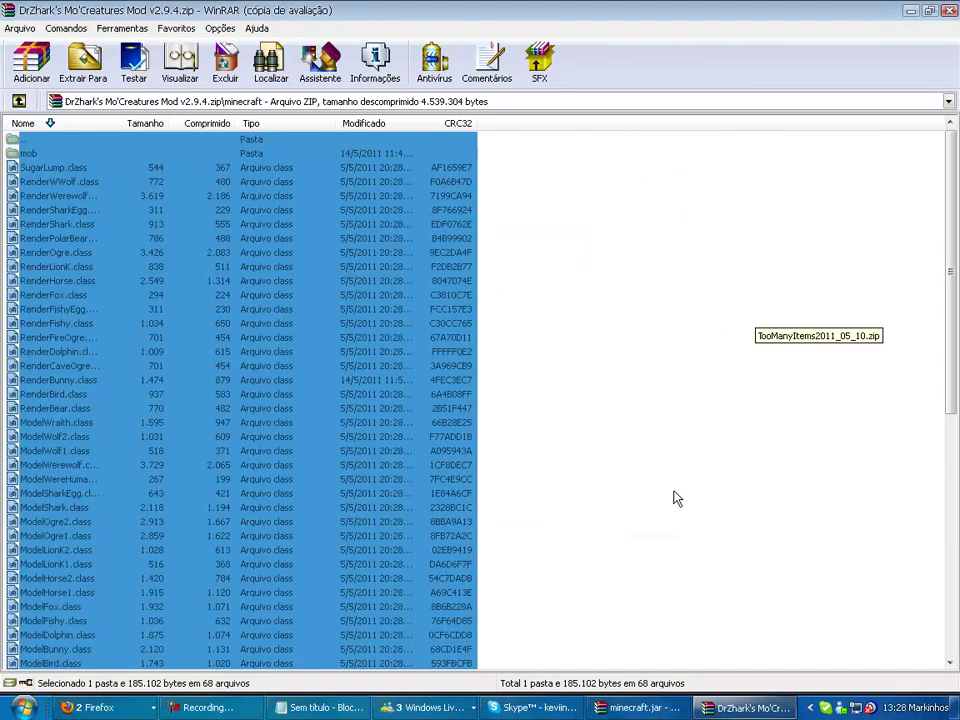
scroll(411, 411, "down", 7)
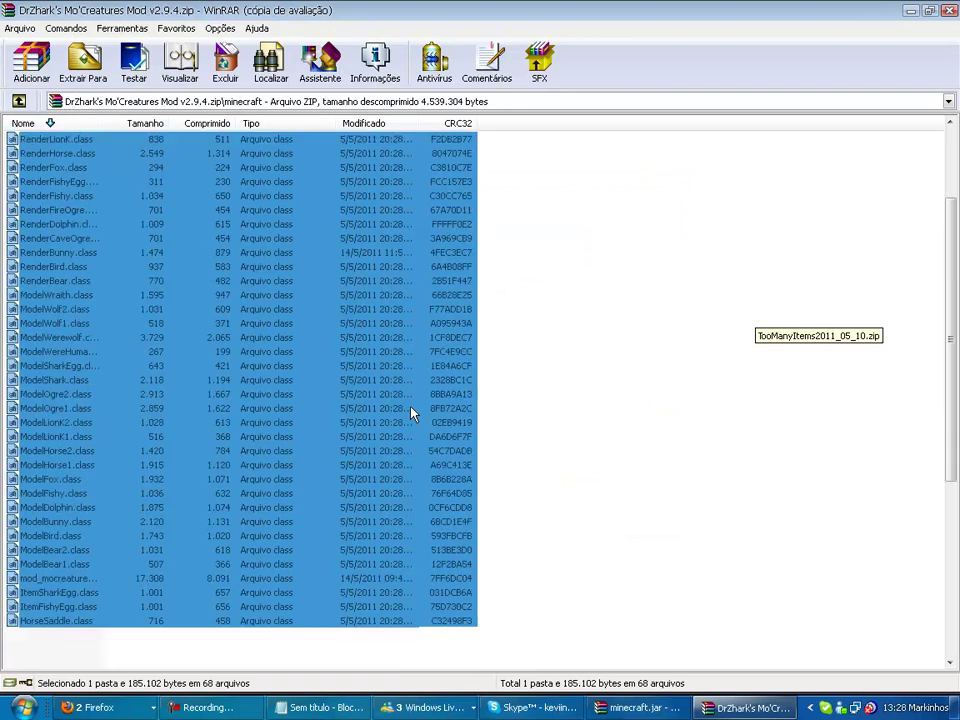
Try to add the selected Mo'Creatures files to minecraft.jar, and close the Mo'Creatures archive
left_click_drag(411, 411, 653, 503)
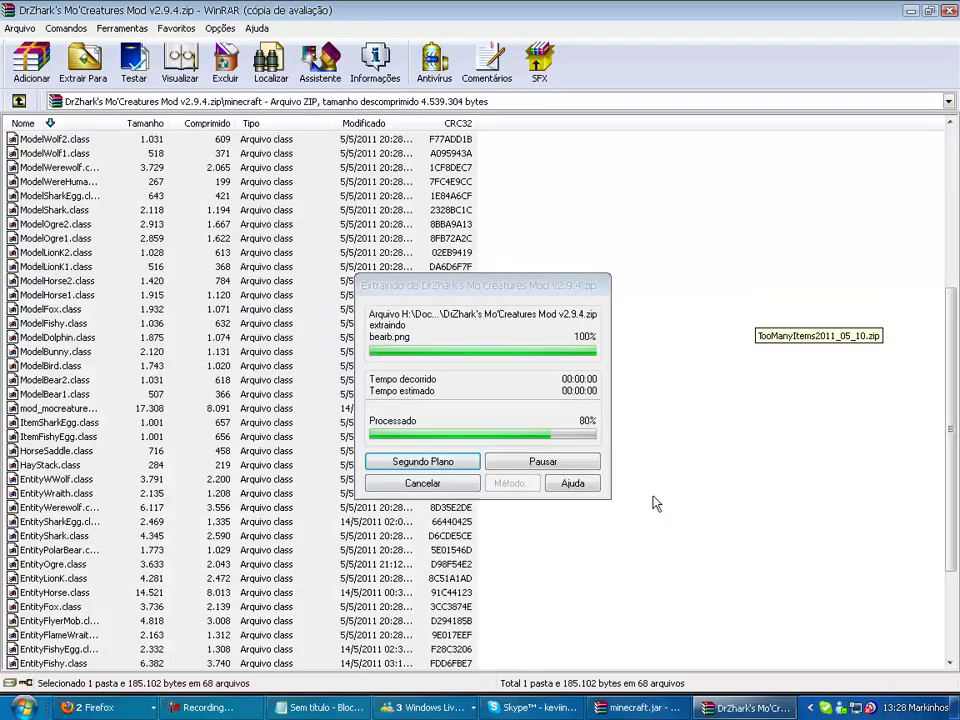
left_click(568, 491)
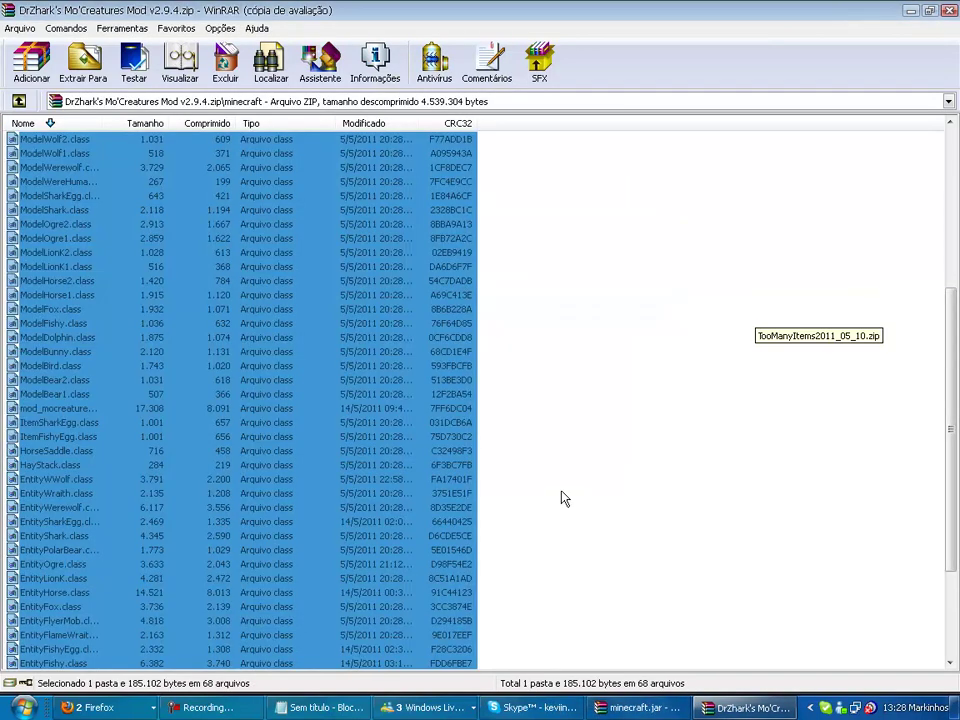
left_click(949, 10)
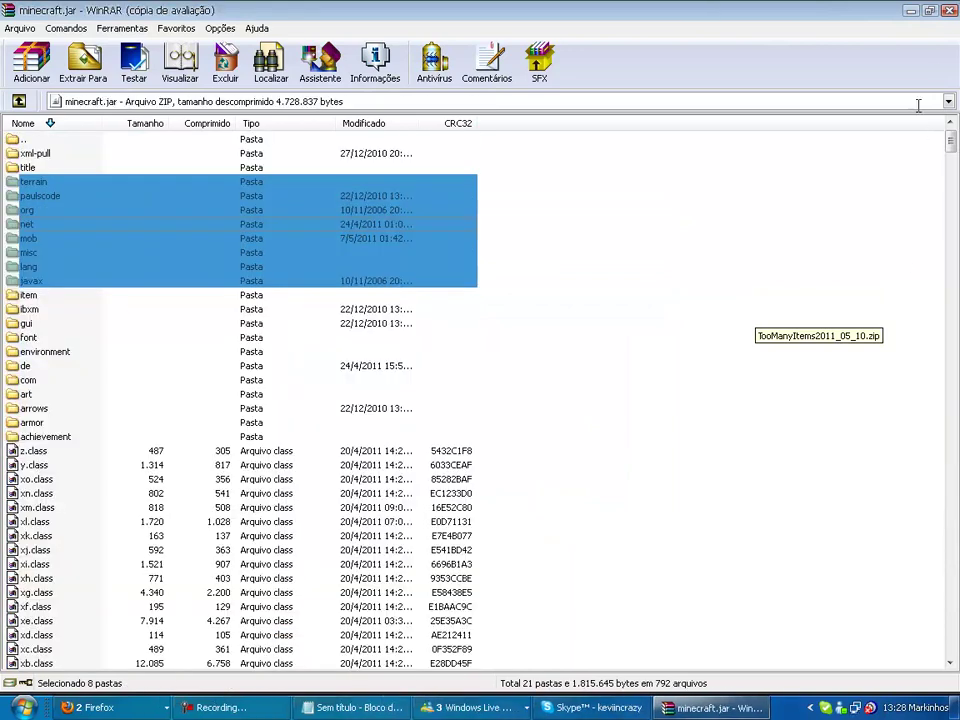
Look through the browser's download list for the remaining mod archives, and return to minecraft.jar
left_click(95, 707)
left_click(88, 665)
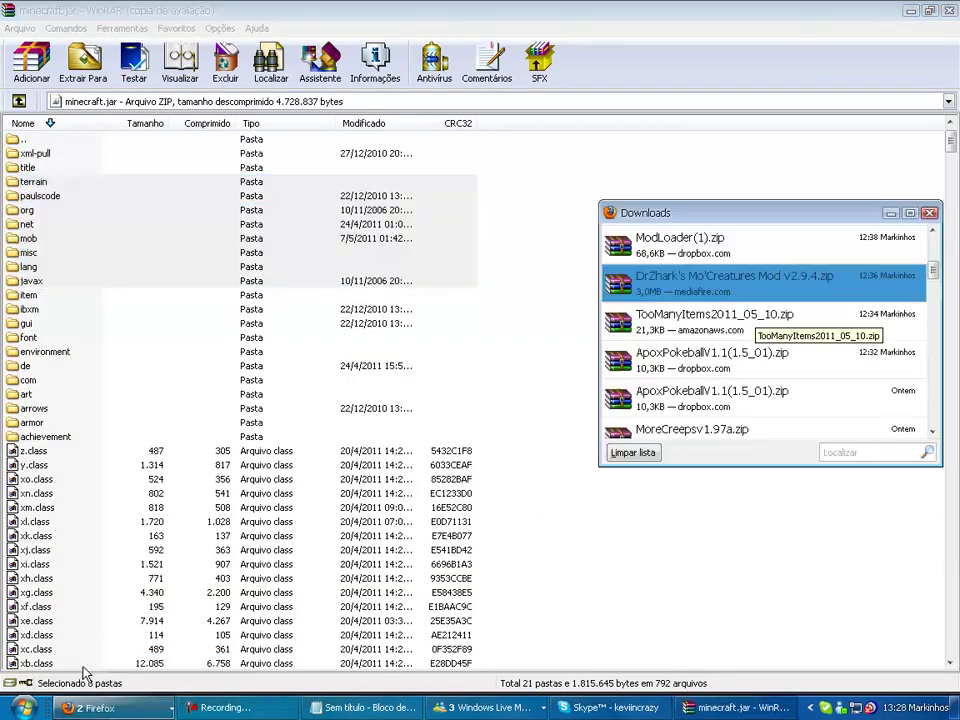
scroll(672, 385, "up", 5)
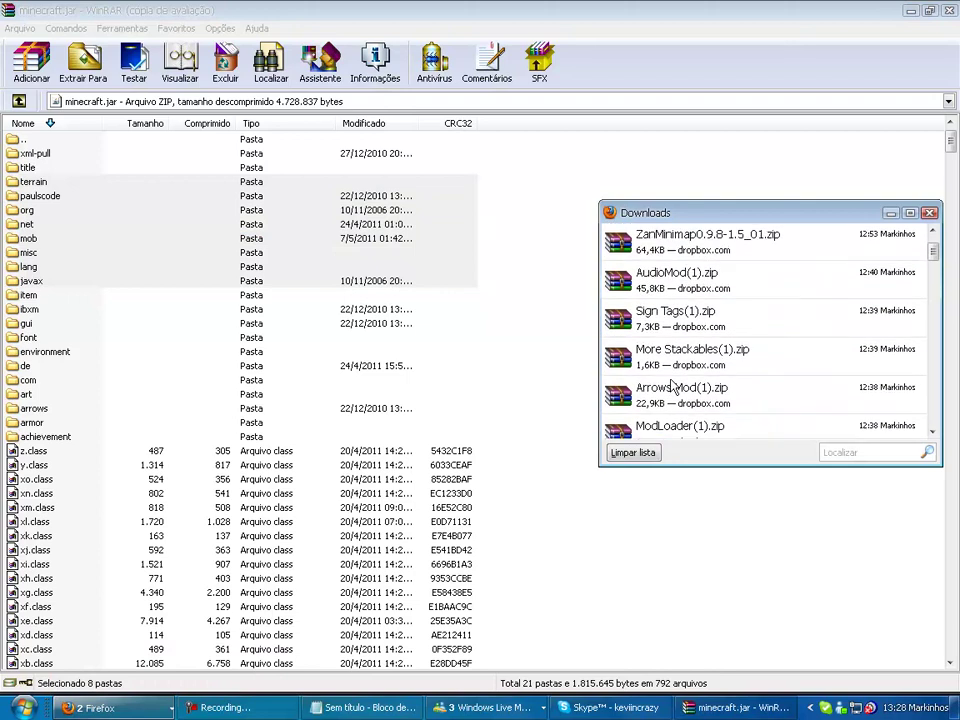
scroll(671, 386, "down", 1)
scroll(675, 400, "up", 1)
scroll(667, 383, "down", 1)
scroll(664, 381, "up", 1)
left_click(661, 373)
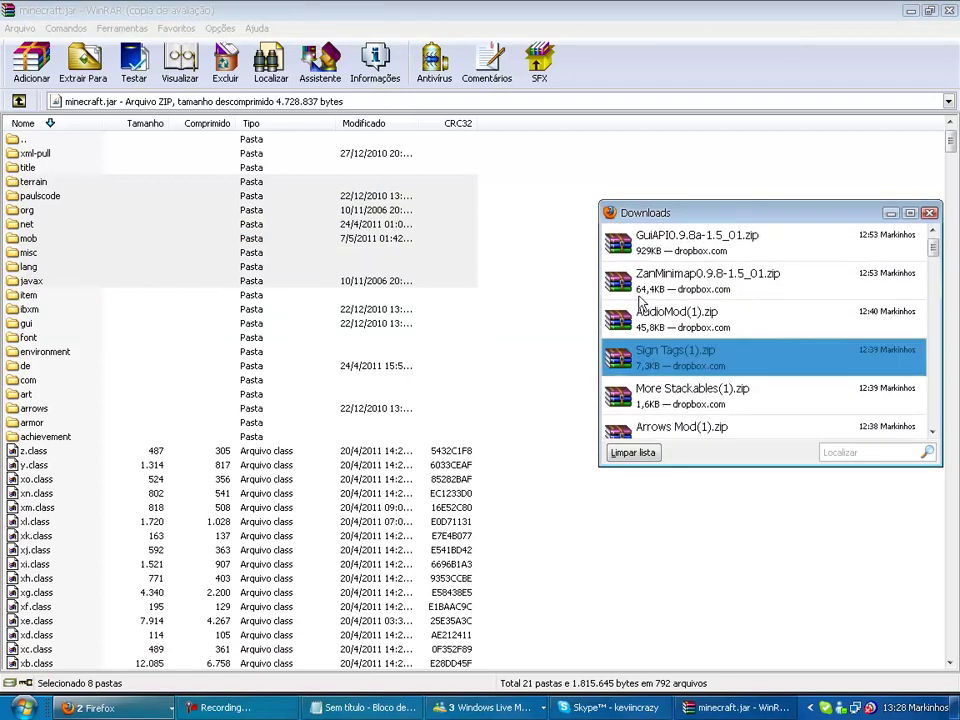
key("alt+Tab")
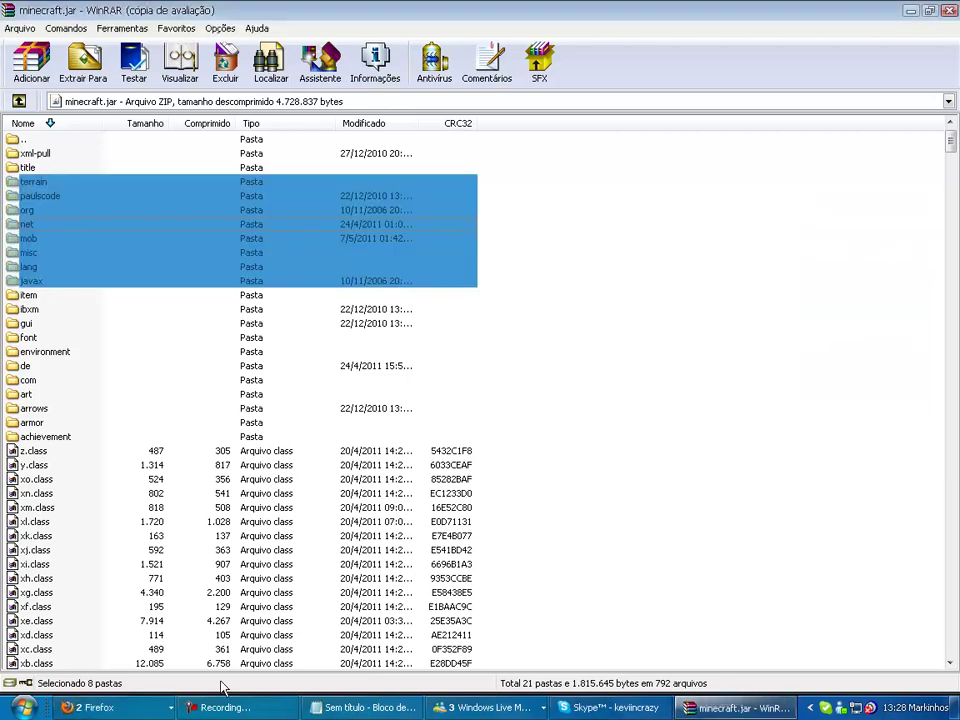
Switch to the browser and view the Mo' Creatures v2.9.4 forum thread
left_click(100, 707)
left_click(150, 686)
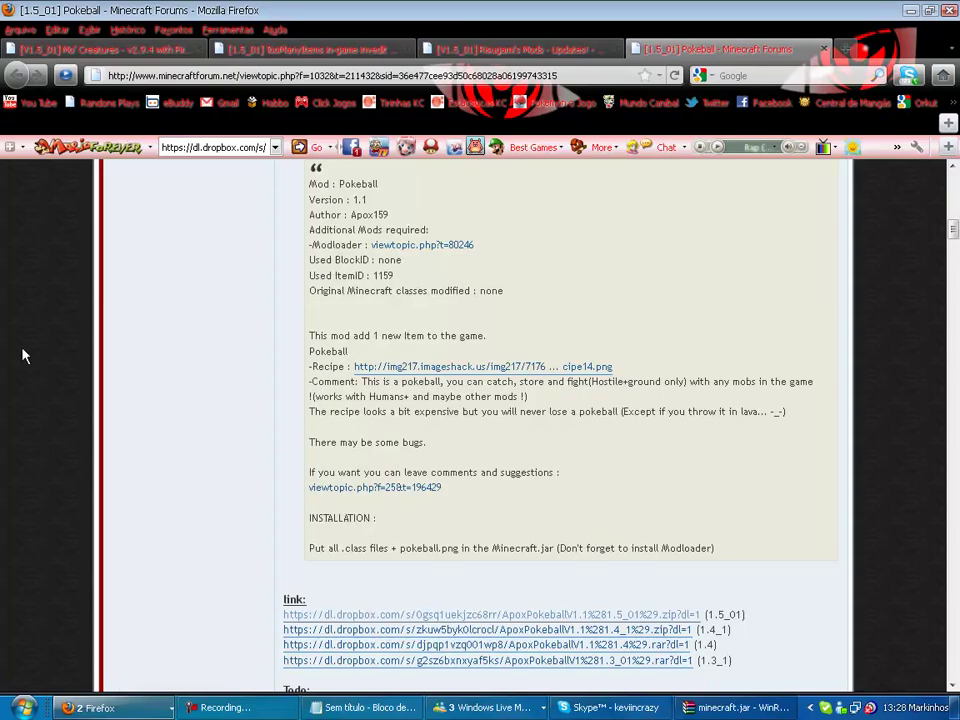
left_click(75, 52)
scroll(214, 214, "down", 4)
scroll(229, 210, "up", 2)
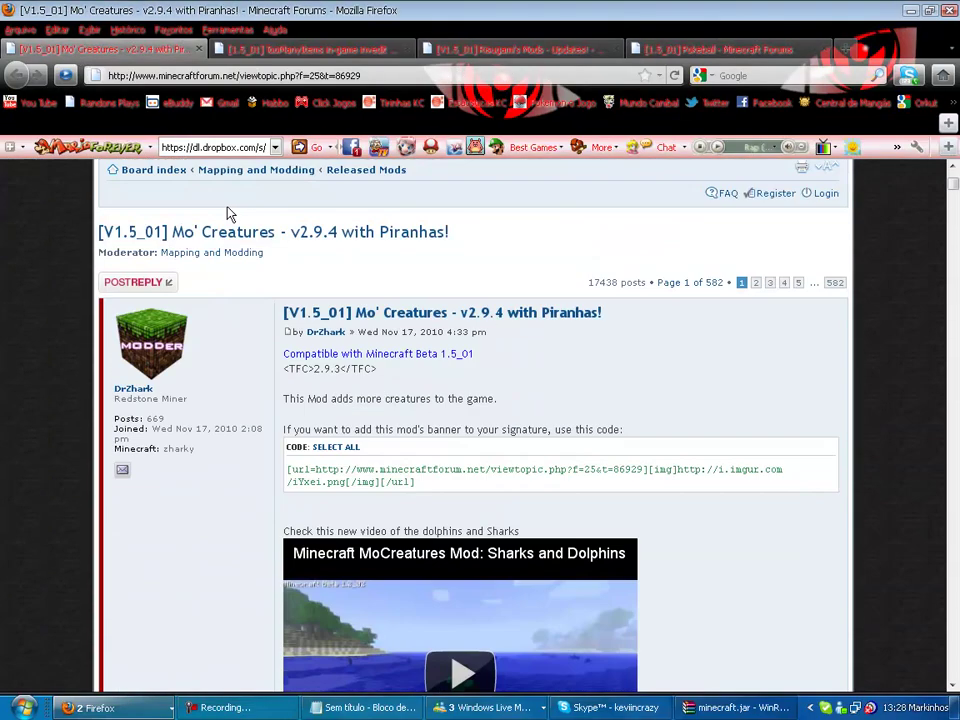
Review the Mo'Creatures thread's required GUI Api and ModLoader plus AudioMod downloads and its manual installation instructions
scroll(260, 245, "down", 3)
scroll(260, 250, "down", 10)
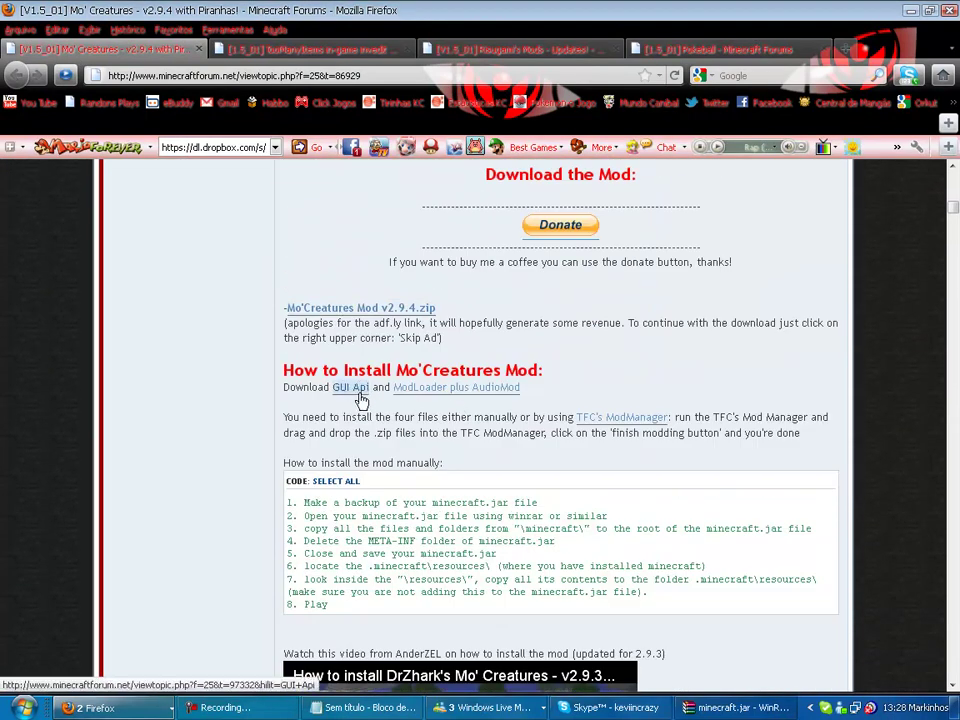
left_click_drag(544, 394, 477, 400)
left_click(606, 405)
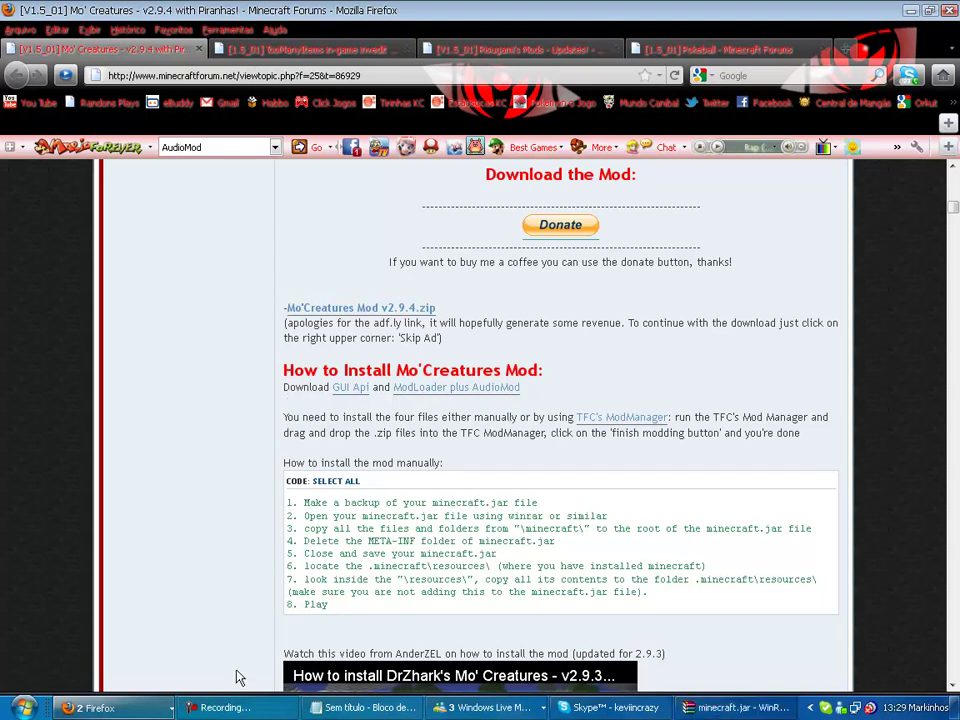
scroll(110, 708, "down", 2)
Open ModLoader(1).zip from the browser's download list and dismiss the Messenger notification and the WinRAR licence reminder
left_click(110, 708)
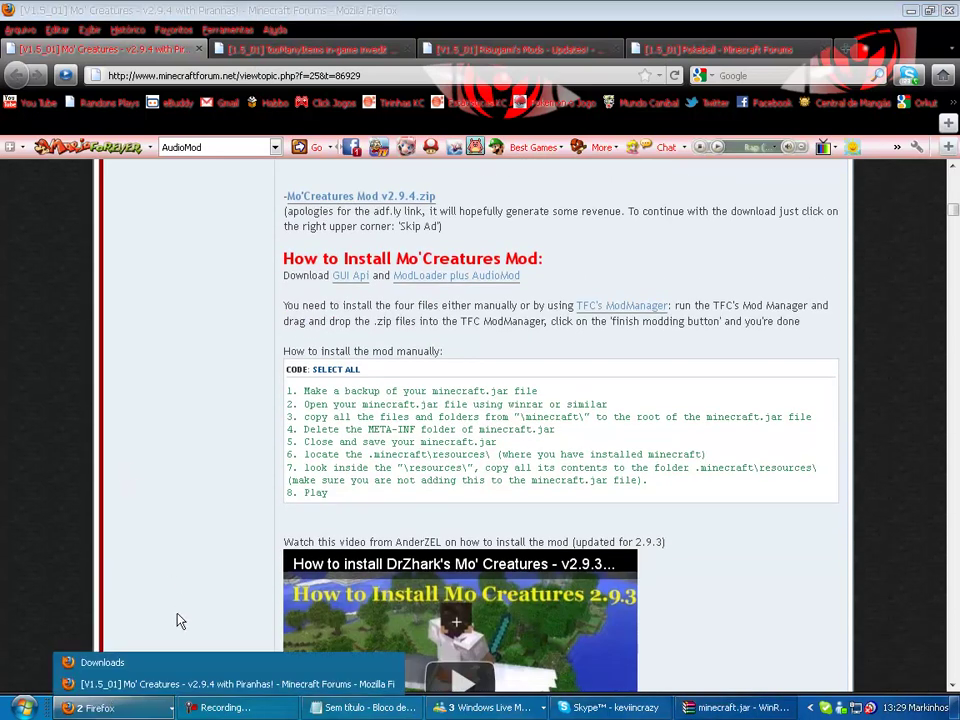
left_click(205, 662)
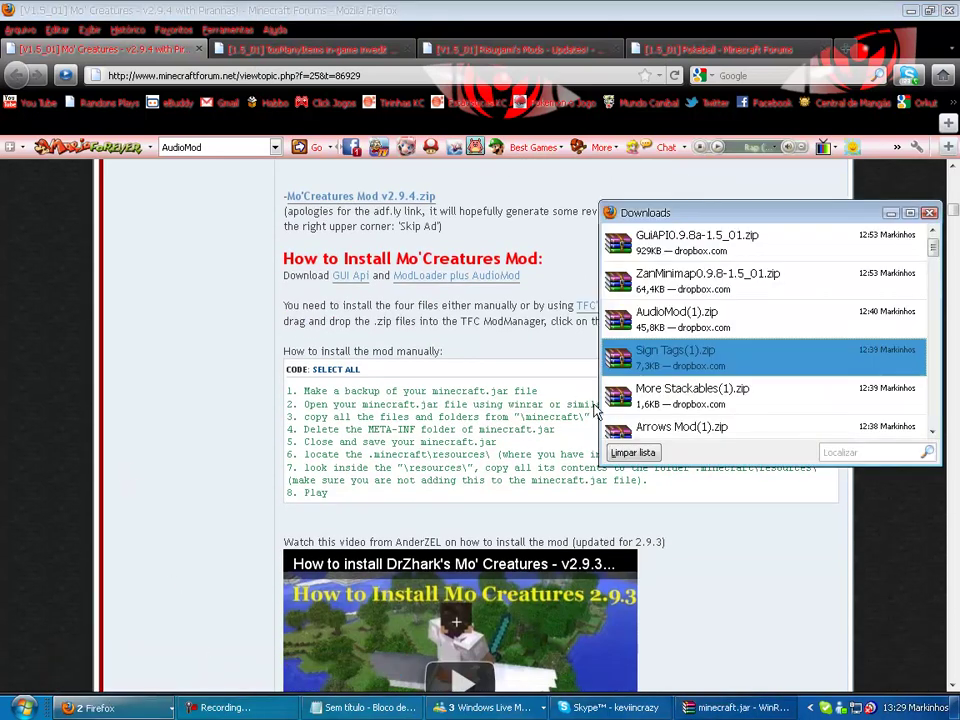
scroll(655, 390, "down", 2)
scroll(658, 393, "up", 1)
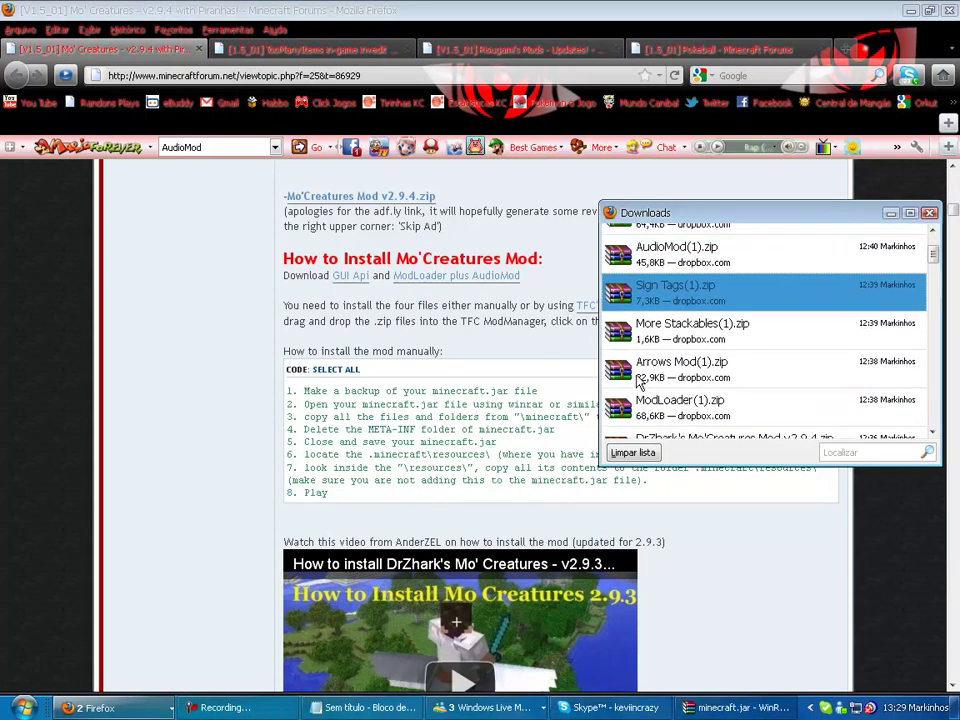
double_click(649, 400)
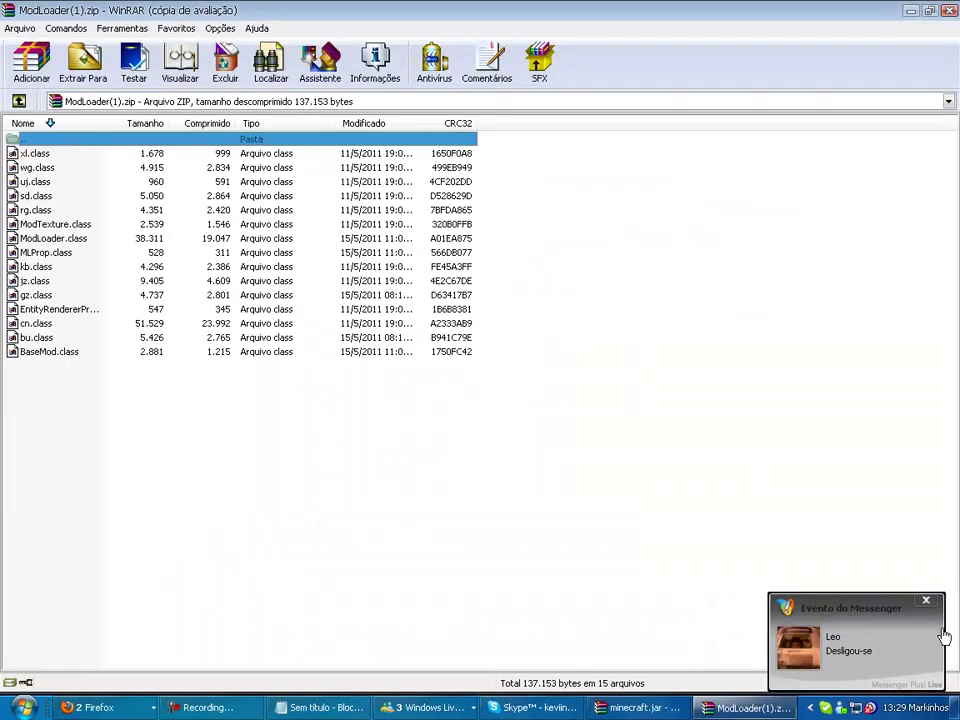
left_click(926, 601)
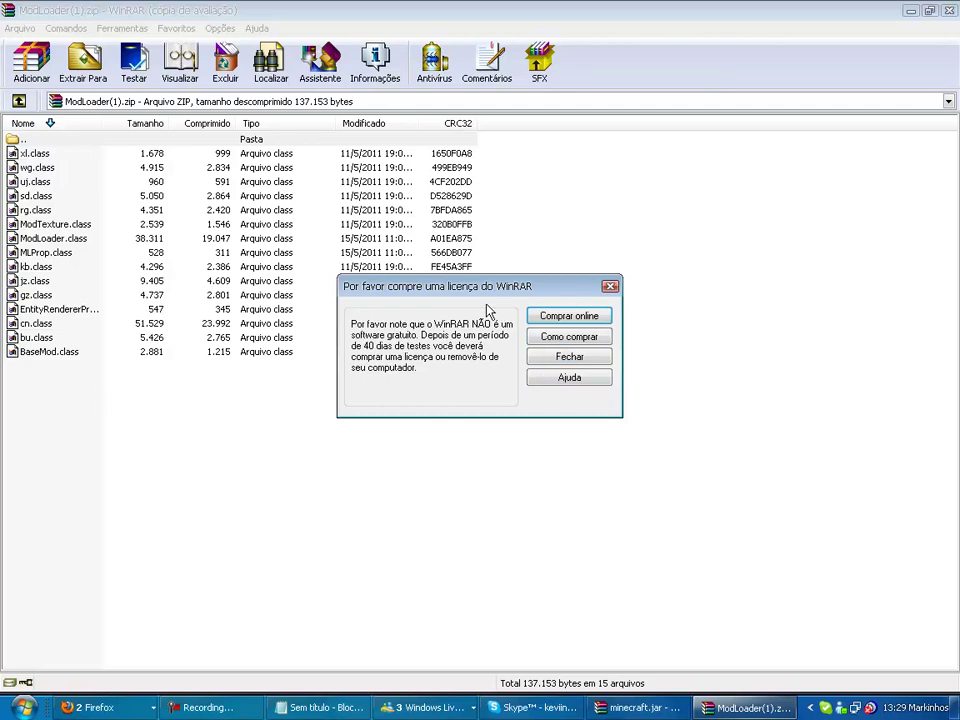
left_click(609, 287)
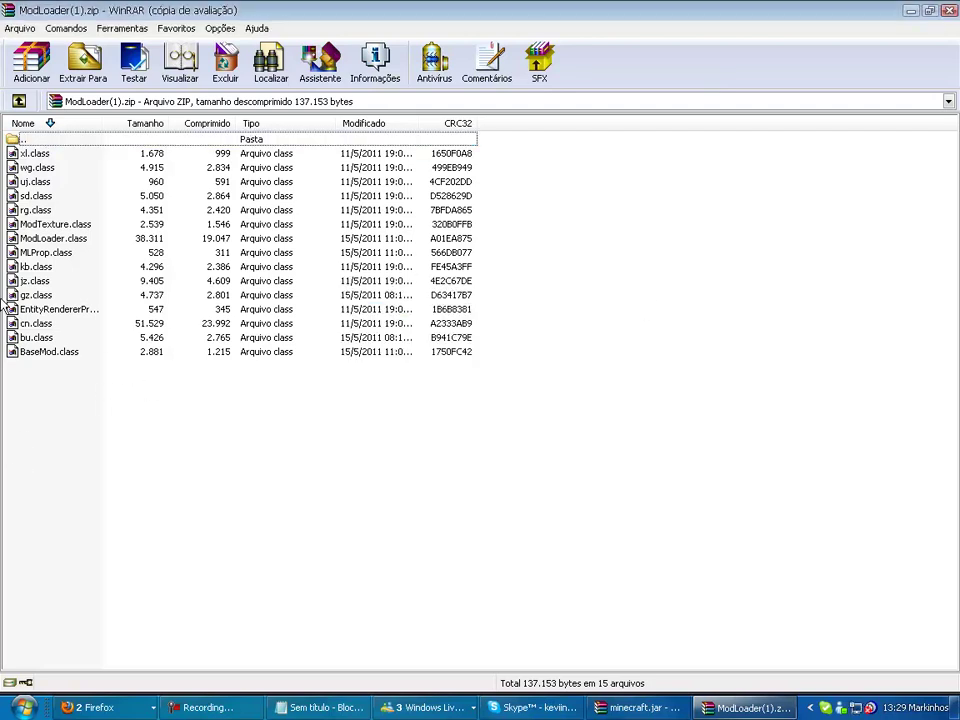
Select all the class files in the ModLoader archive, close it, and go back to the start of the download list
key("ctrl+a")
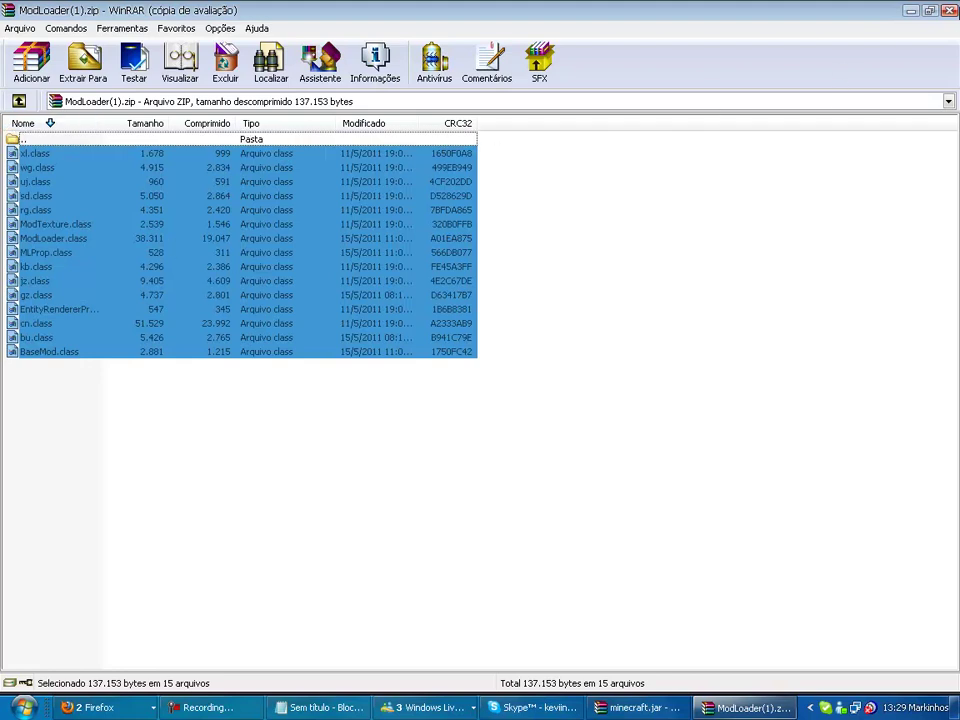
left_click(948, 10)
scroll(705, 330, "up", 1)
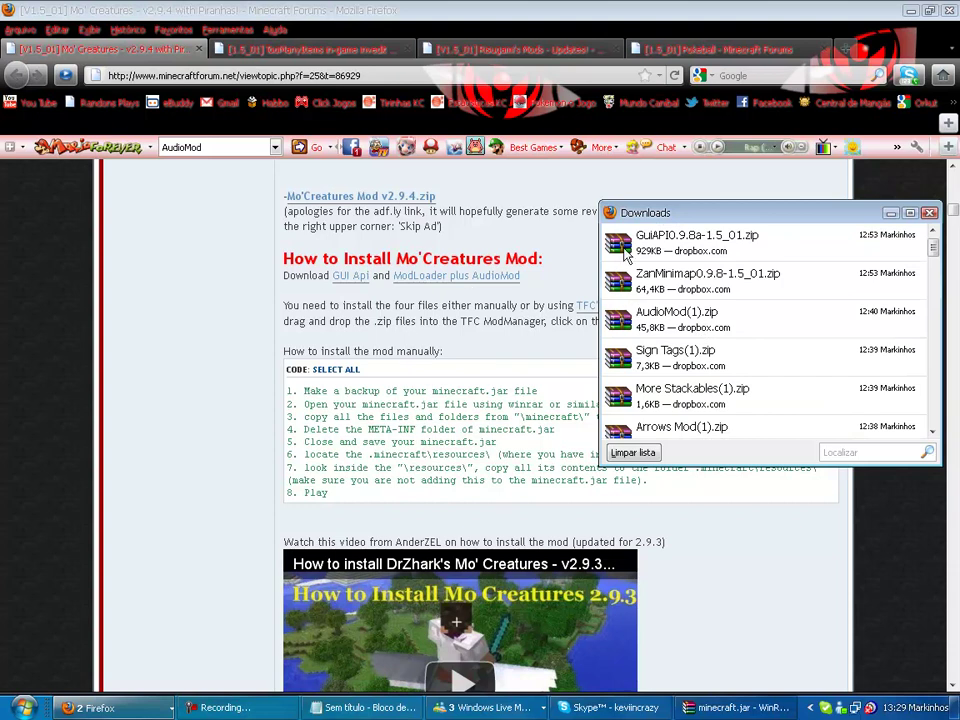
Open the GUI Api link in the Mo'Creatures thread and find the GUI API download section in Lahwran's mods thread
left_click(381, 355)
left_click(350, 275)
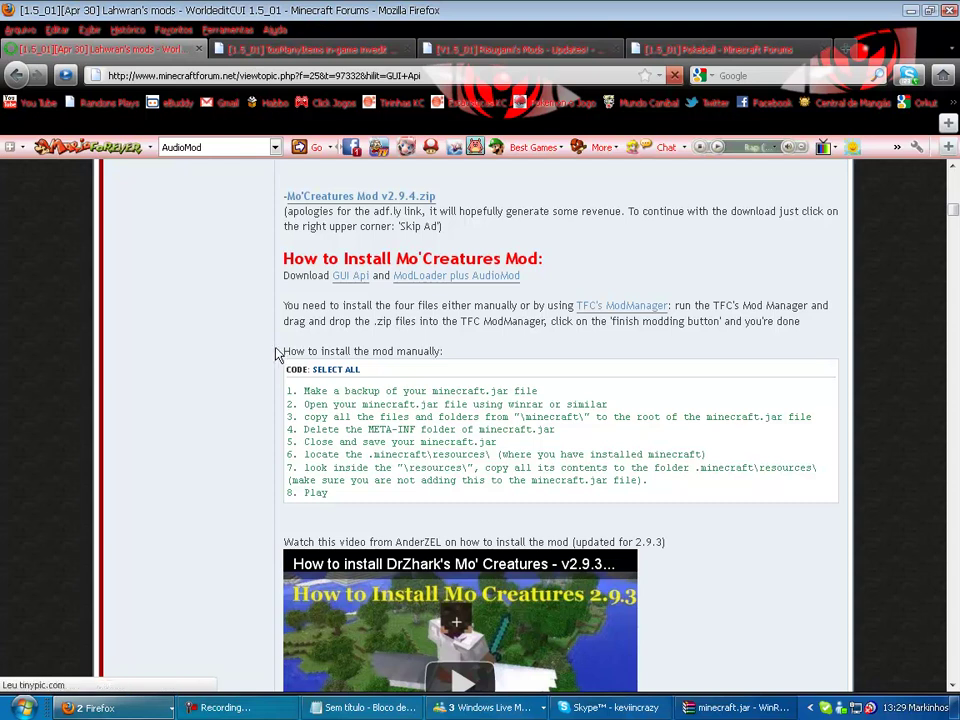
scroll(257, 379, "down", 8)
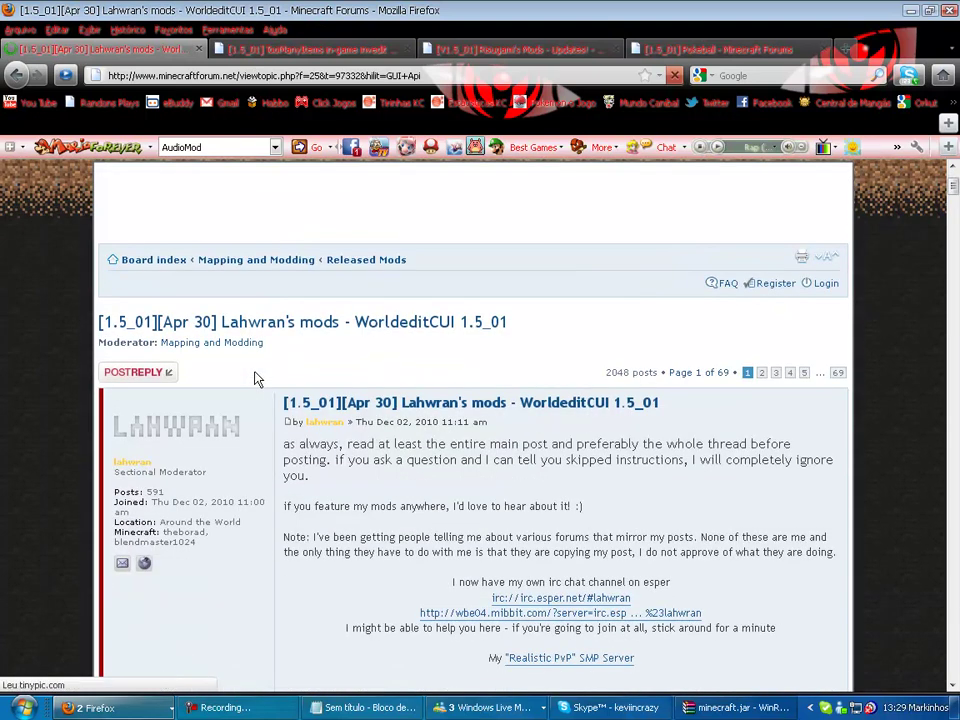
scroll(330, 392, "up", 2)
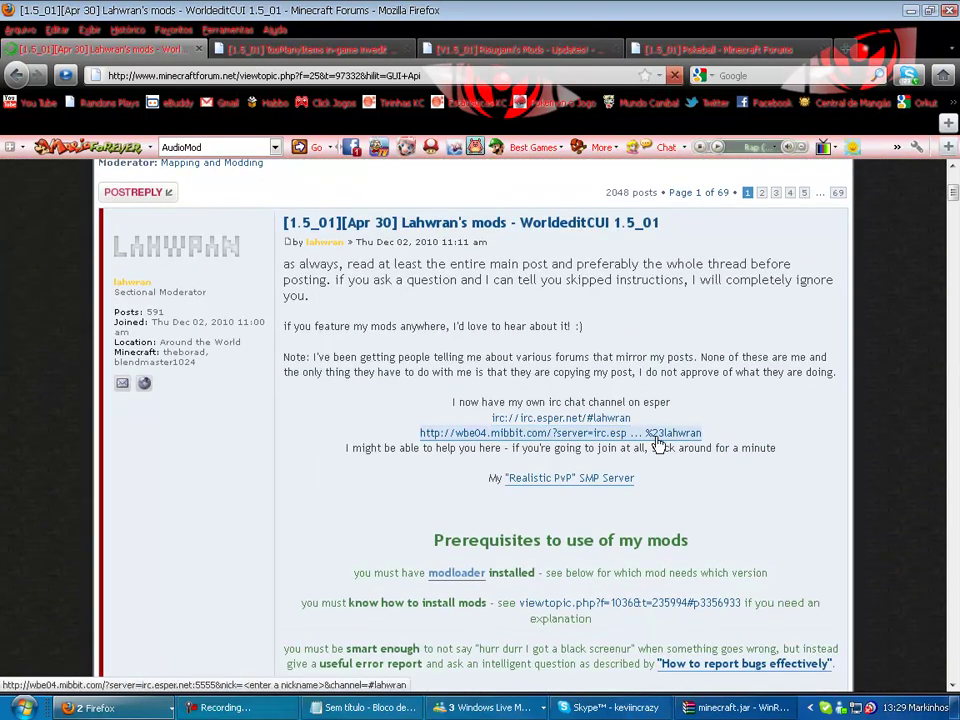
scroll(321, 363, "down", 11)
scroll(469, 422, "down", 6)
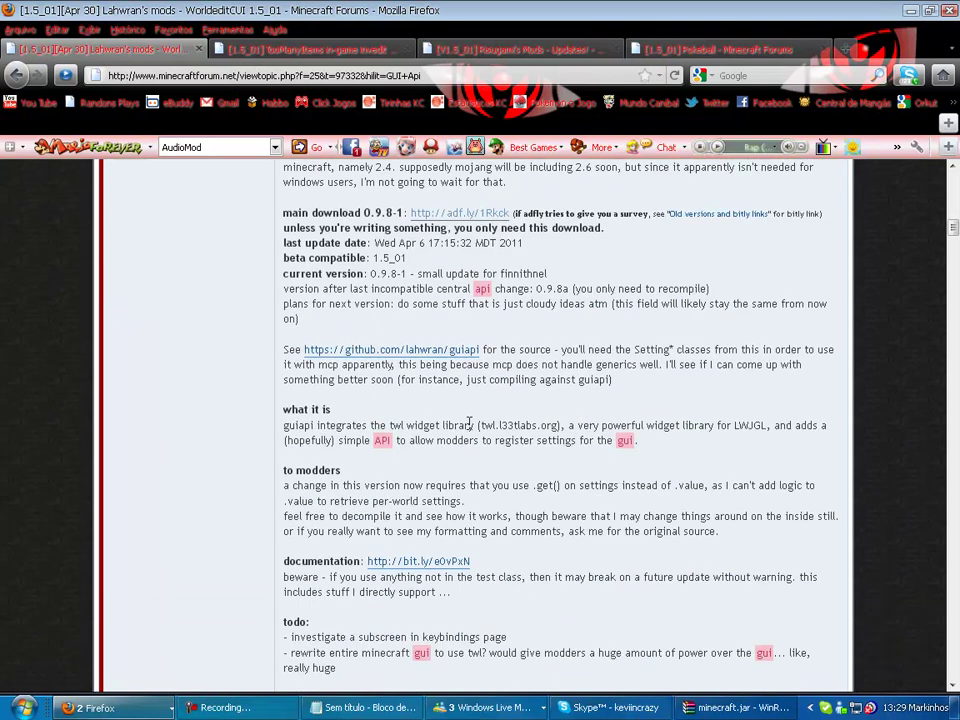
scroll(339, 378, "up", 2)
left_click_drag(444, 305, 393, 281)
Examine the Zan's Minimap section of Lahwran's mods thread, highlighting its title and viewing its notes and in-game screenshot
scroll(521, 378, "down", 8)
scroll(519, 372, "down", 3)
scroll(520, 374, "up", 10)
scroll(520, 380, "down", 4)
scroll(521, 387, "down", 9)
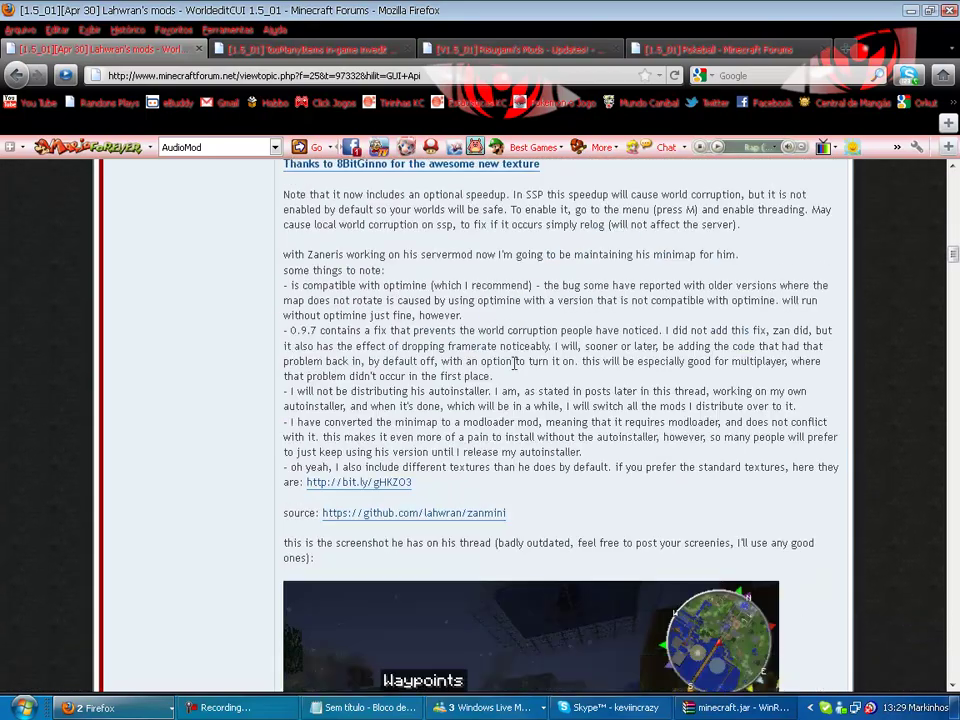
scroll(506, 343, "up", 5)
left_click_drag(455, 336, 707, 349)
left_click(649, 401)
scroll(618, 398, "down", 3)
scroll(618, 398, "down", 6)
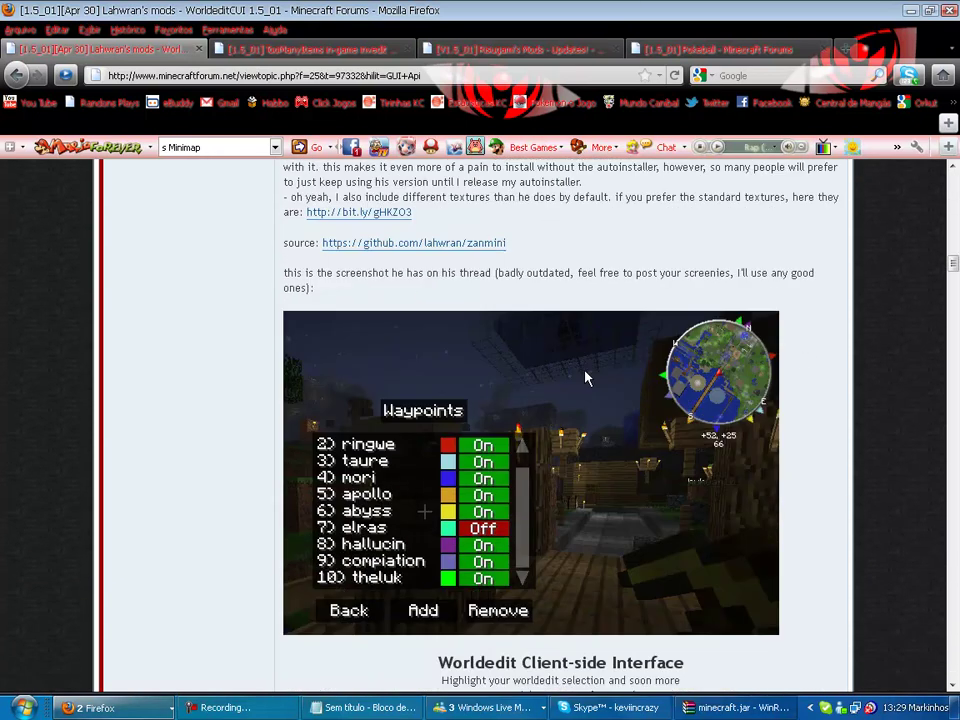